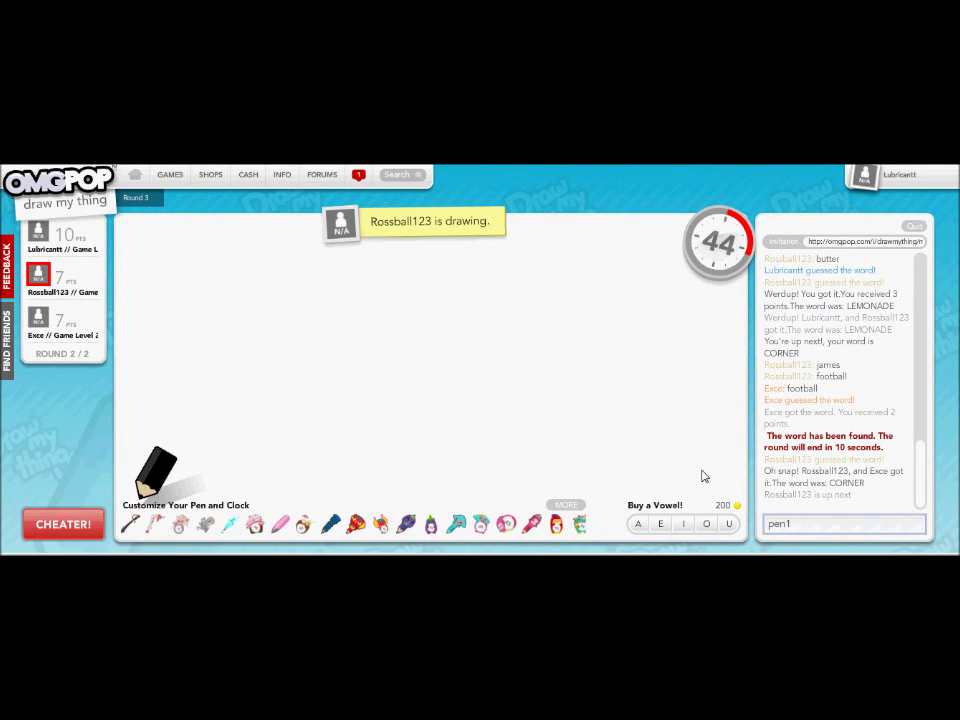
- Guess pen15, butteer, beer, harry potters boxer shorts and flower in chat
key(Return)
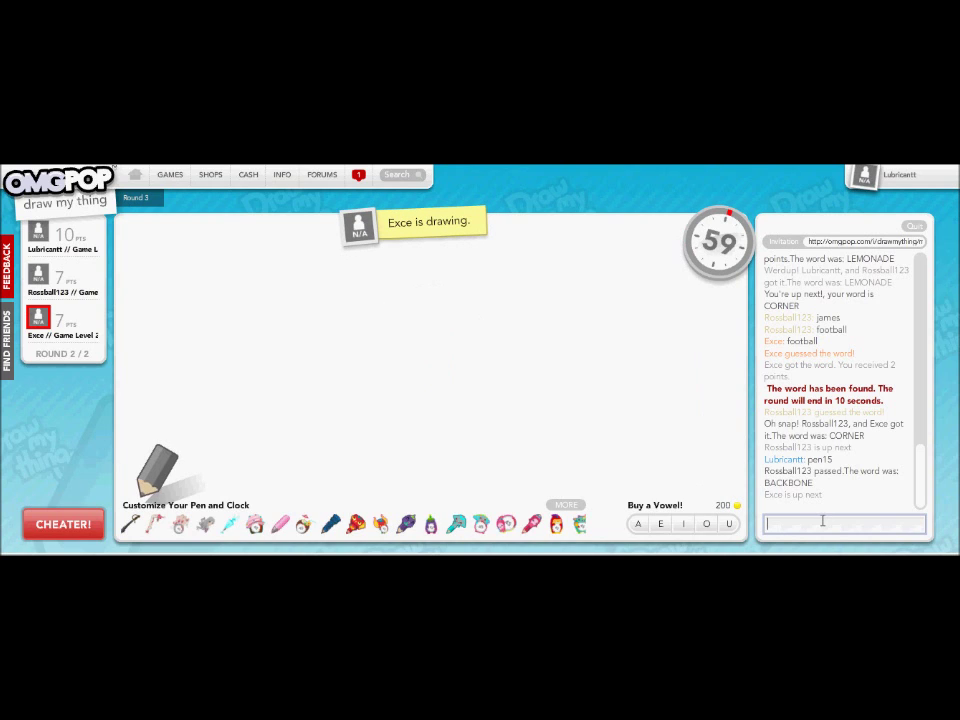
text(bu)
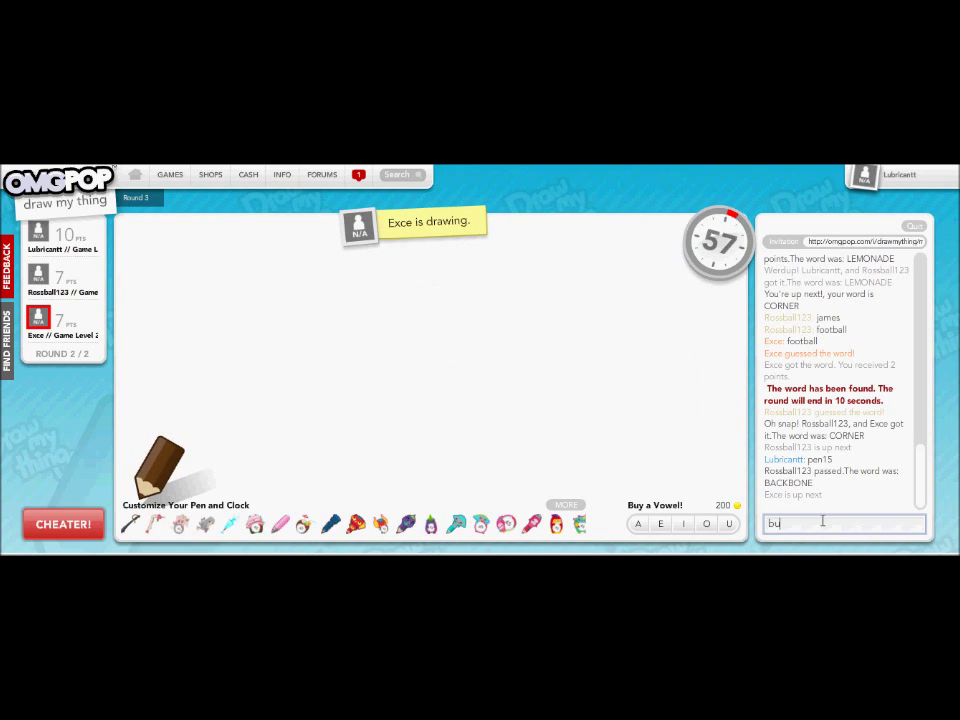
text(r)
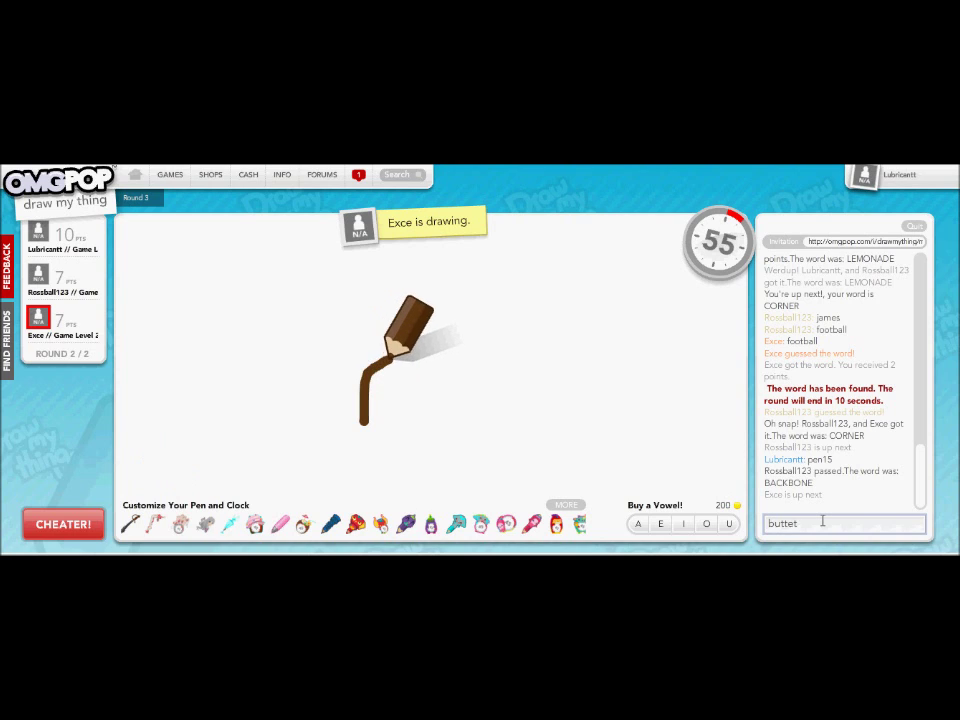
text(er)
key(Return)
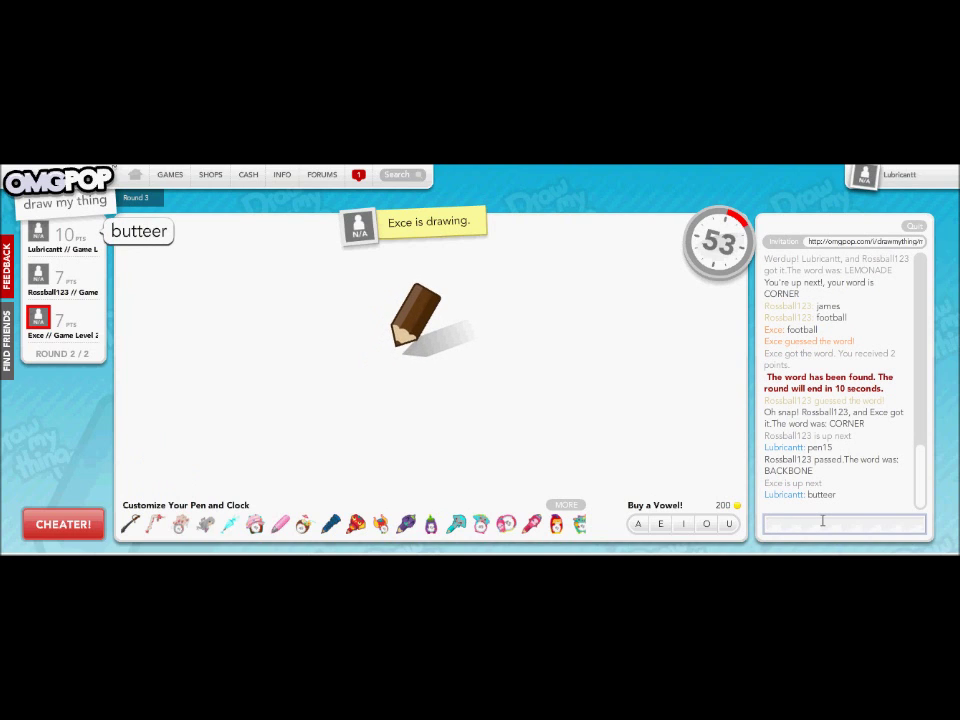
text(beer)
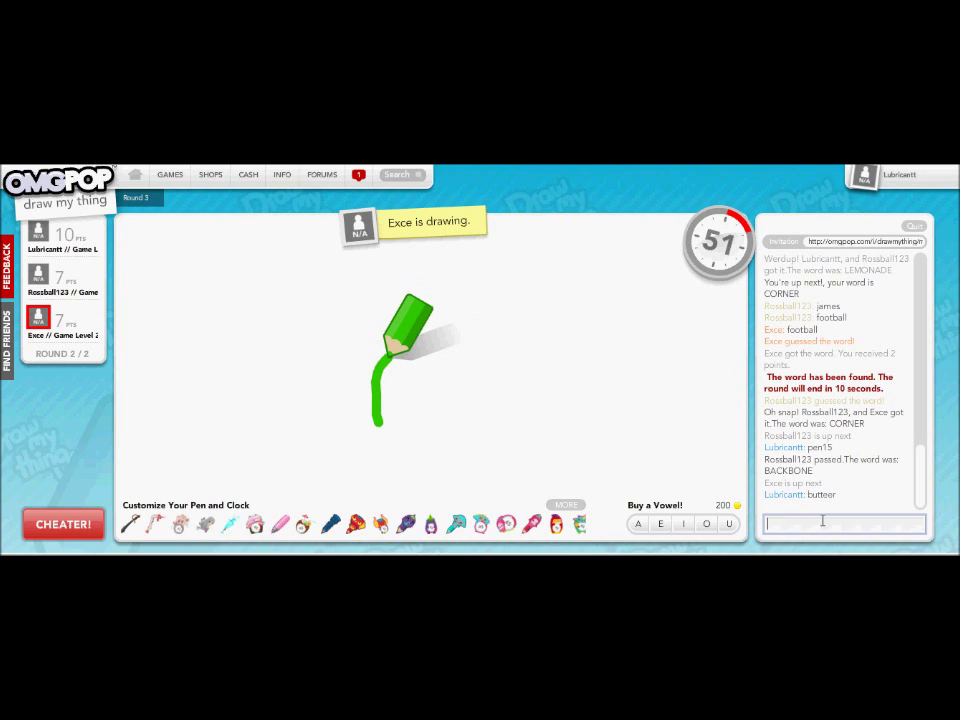
key(Return)
text(harry)
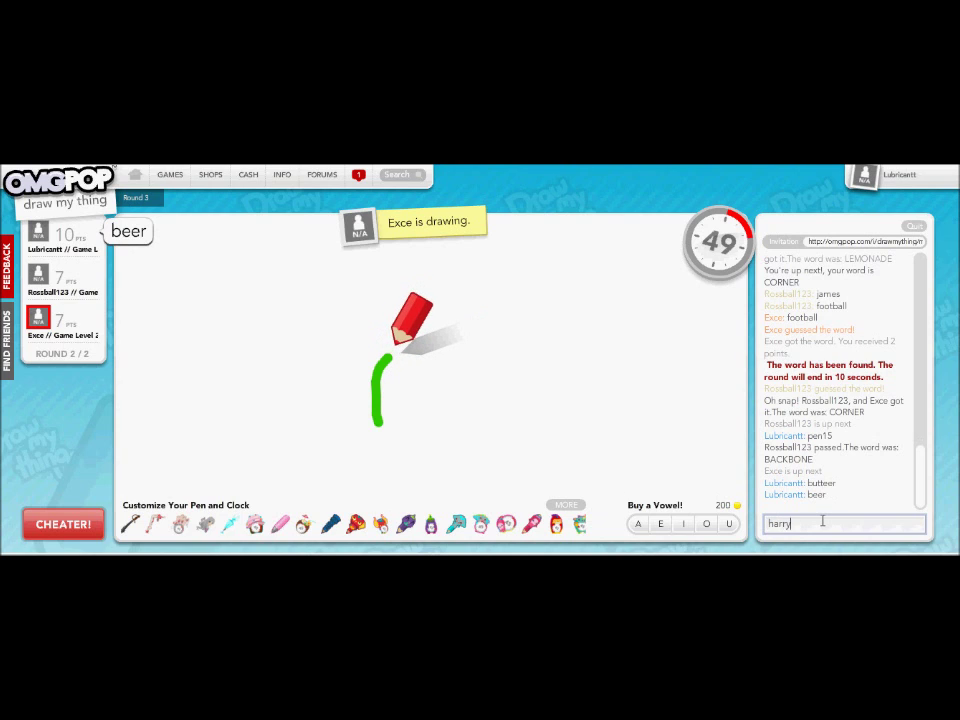
text( pott)
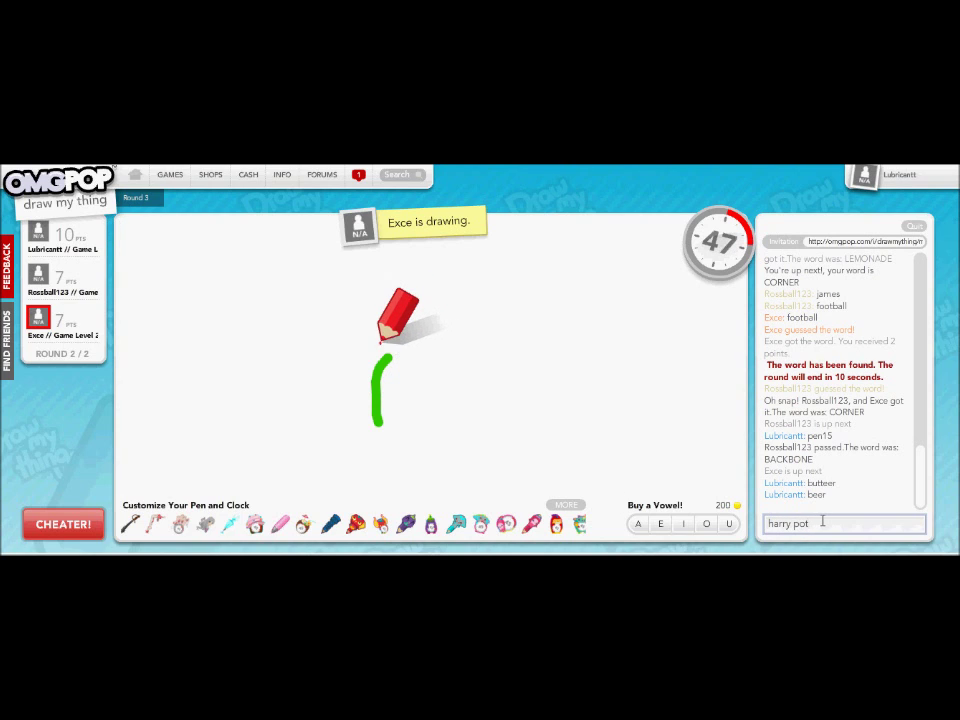
text(ers)
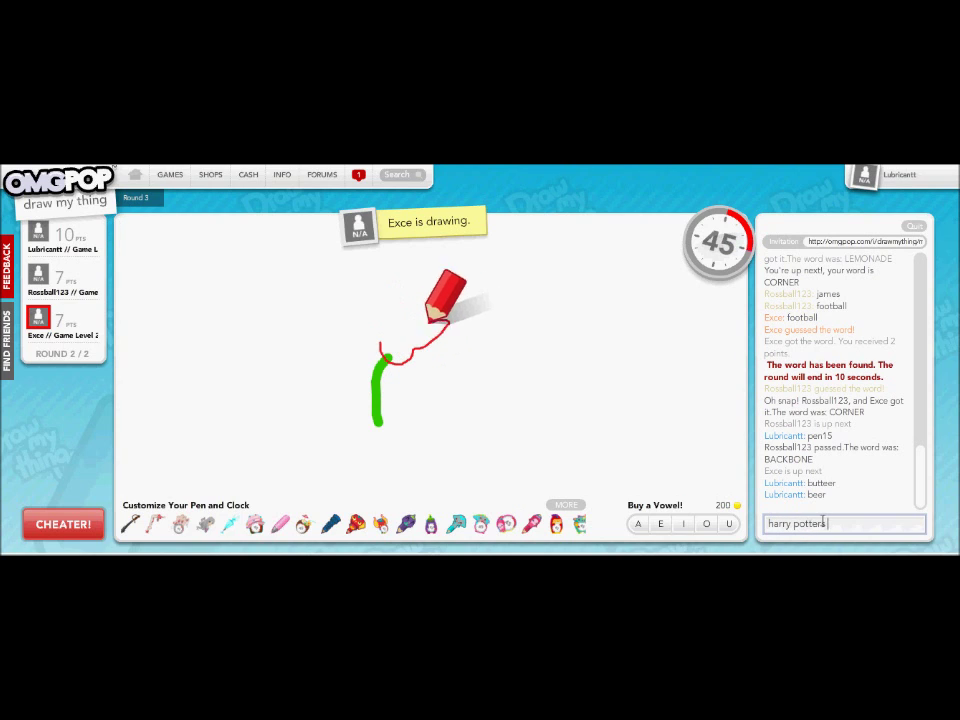
text( boxer short)
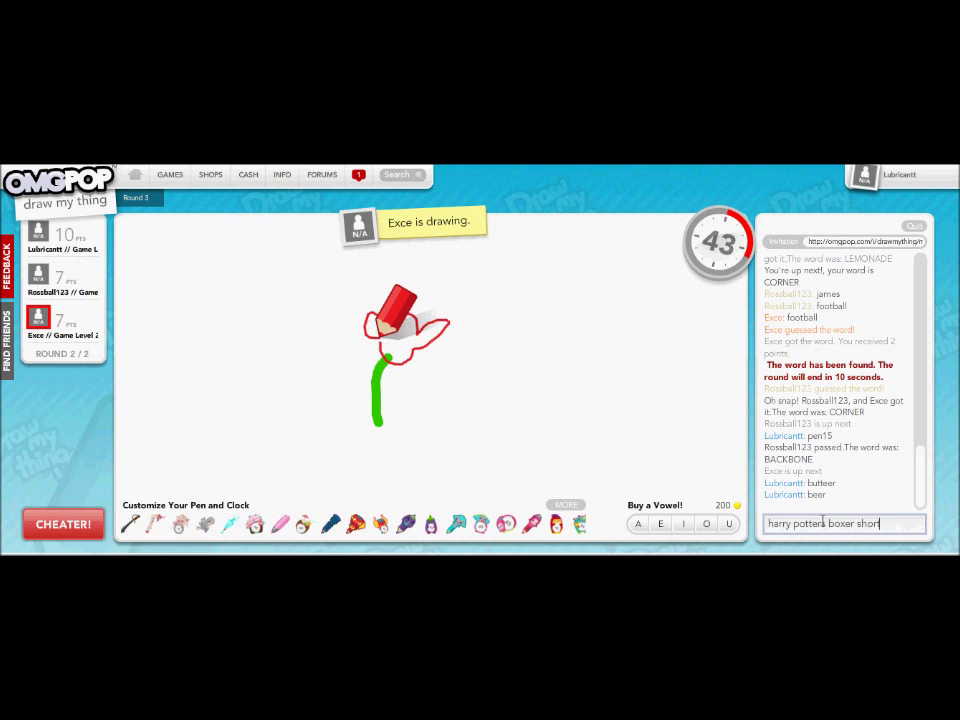
text(s#)
key(Return)
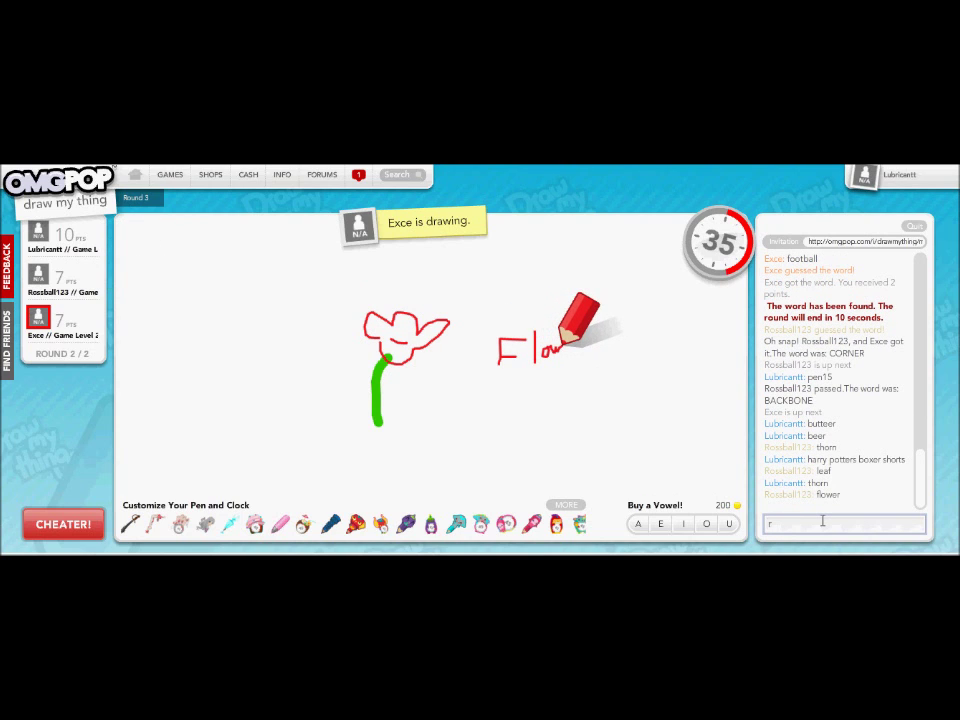
text(flower)
key(Return)
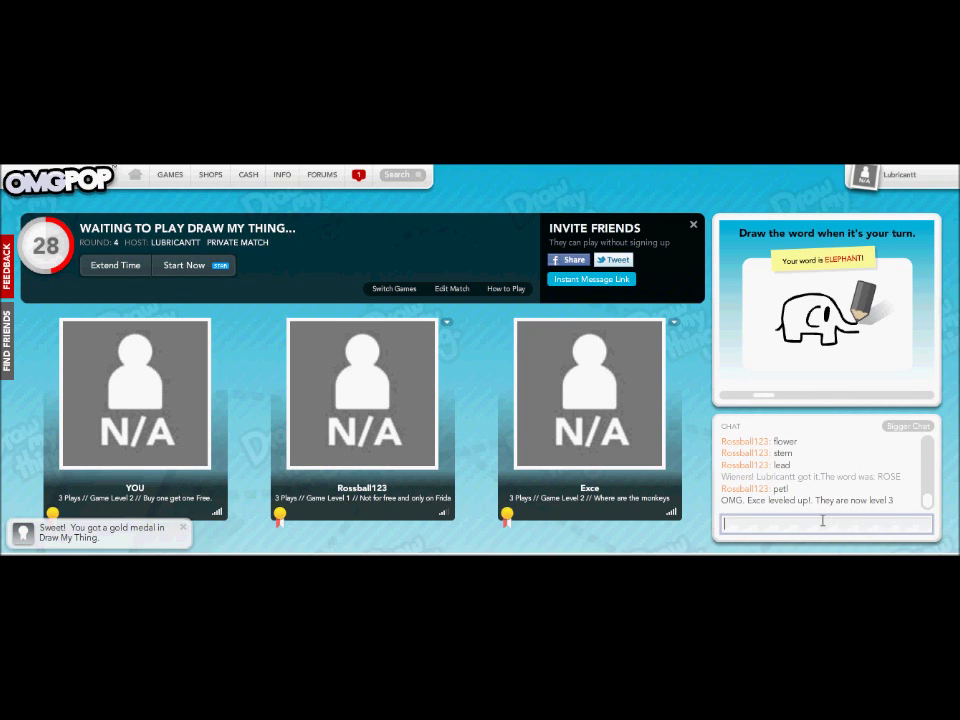
scroll(724, 452, down, 1)
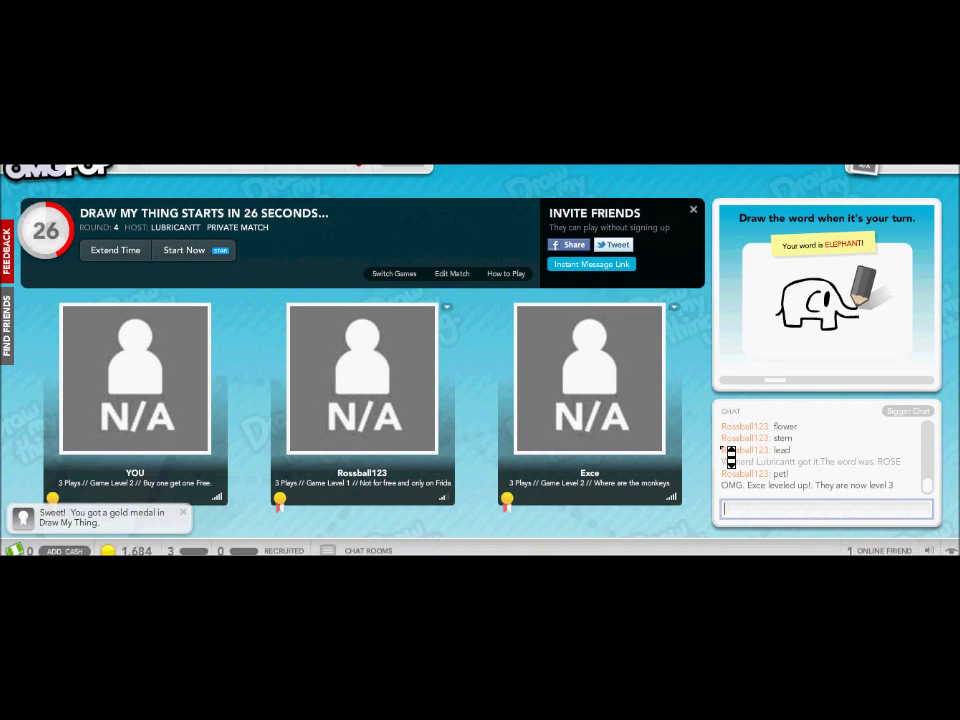
scroll(480, 400, up, 1)
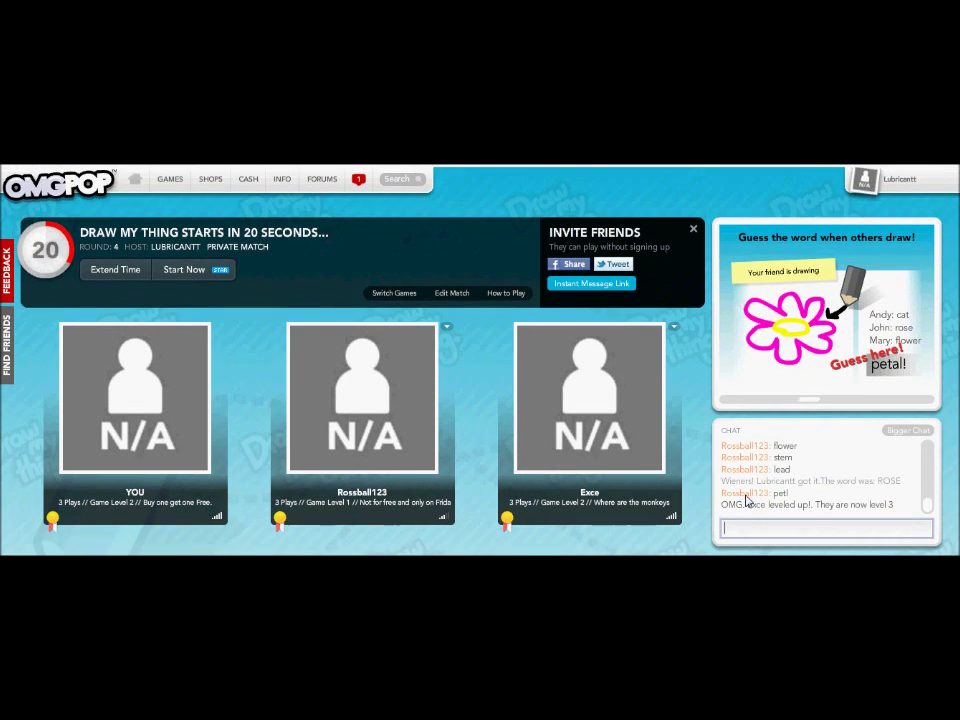
scroll(756, 525, up, 1)
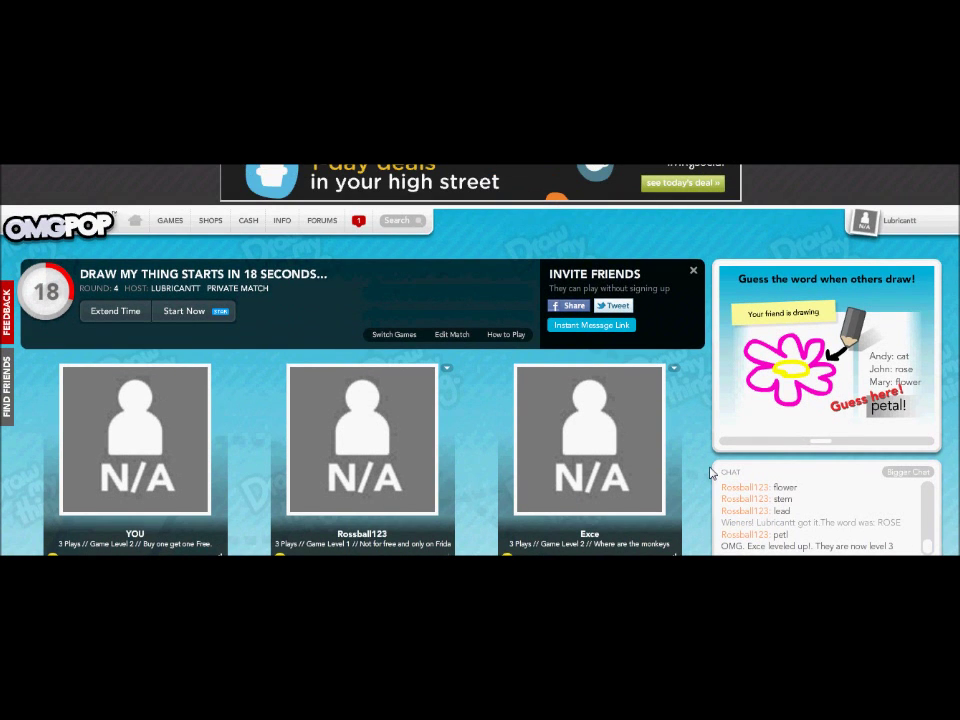
scroll(720, 475, down, 1)
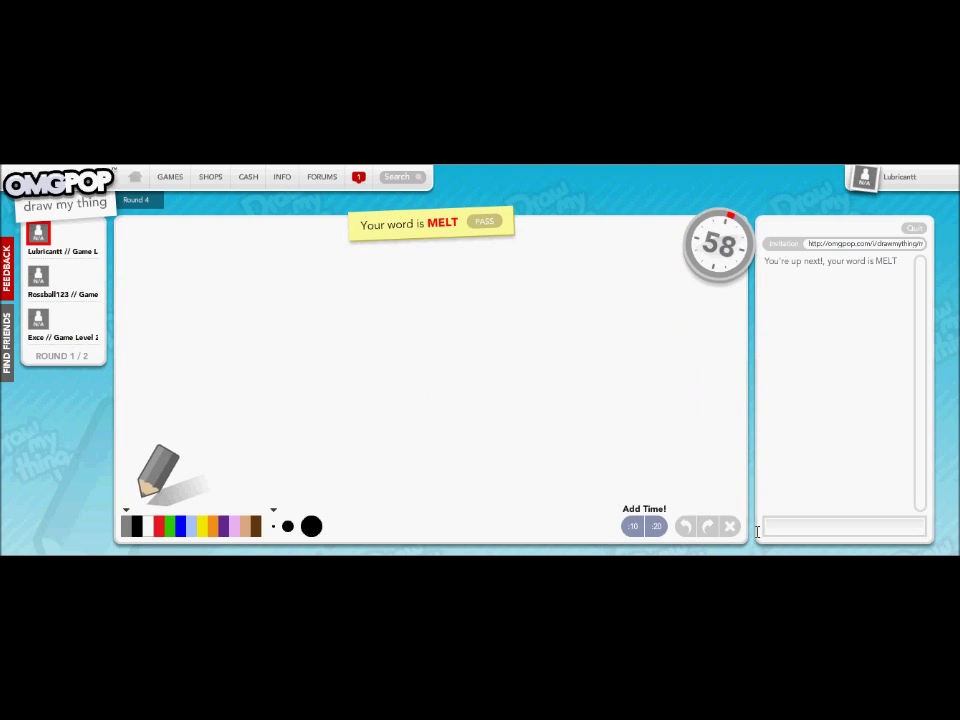
- Paint a light blue ice cube with a black corner dot and white shine lines
click(770, 527)
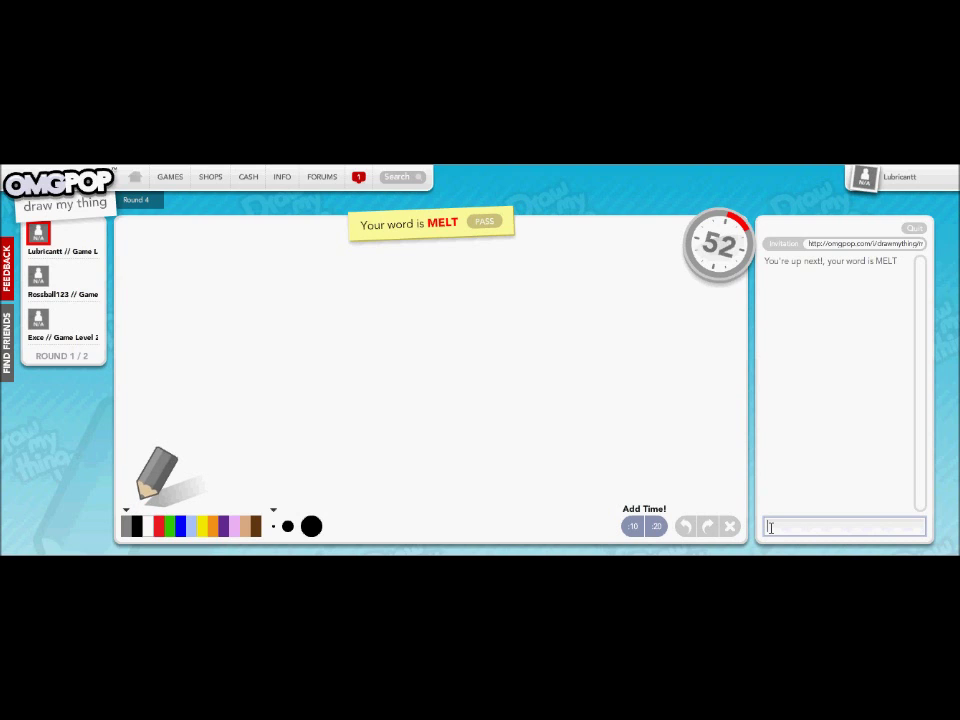
click(185, 527)
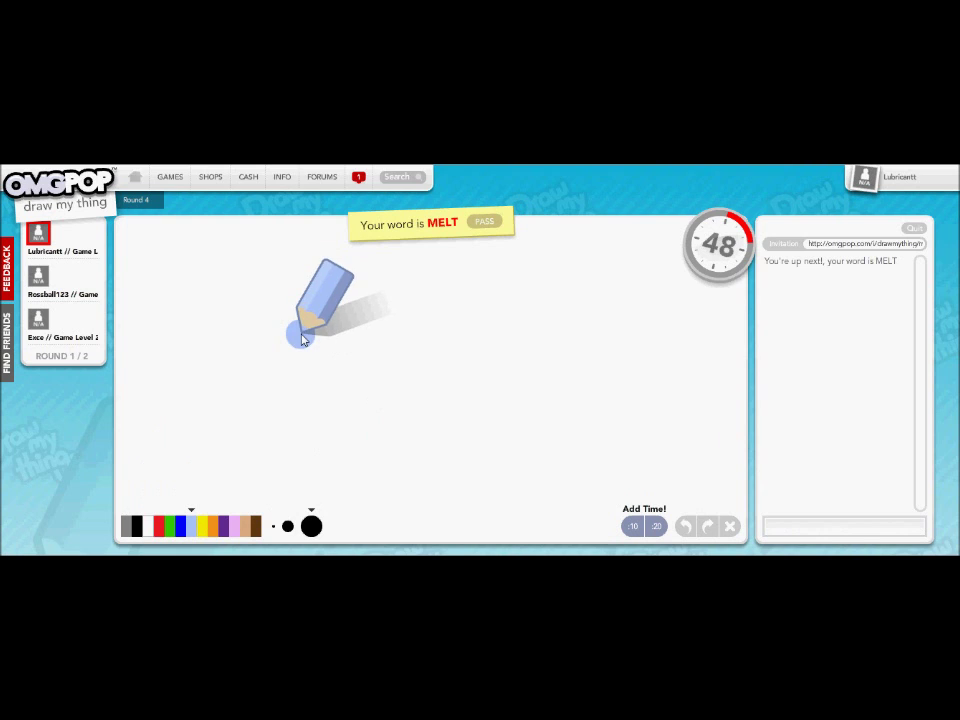
mouse_move(305, 385)
mouse_down()
mouse_move(452, 273)
mouse_move(324, 316)
mouse_move(312, 302)
mouse_move(370, 270)
mouse_move(450, 290)
mouse_move(440, 330)
mouse_move(370, 280)
mouse_move(410, 300)
mouse_move(430, 330)
mouse_move(378, 358)
mouse_move(355, 340)
mouse_move(400, 320)
mouse_move(360, 375)
mouse_up()
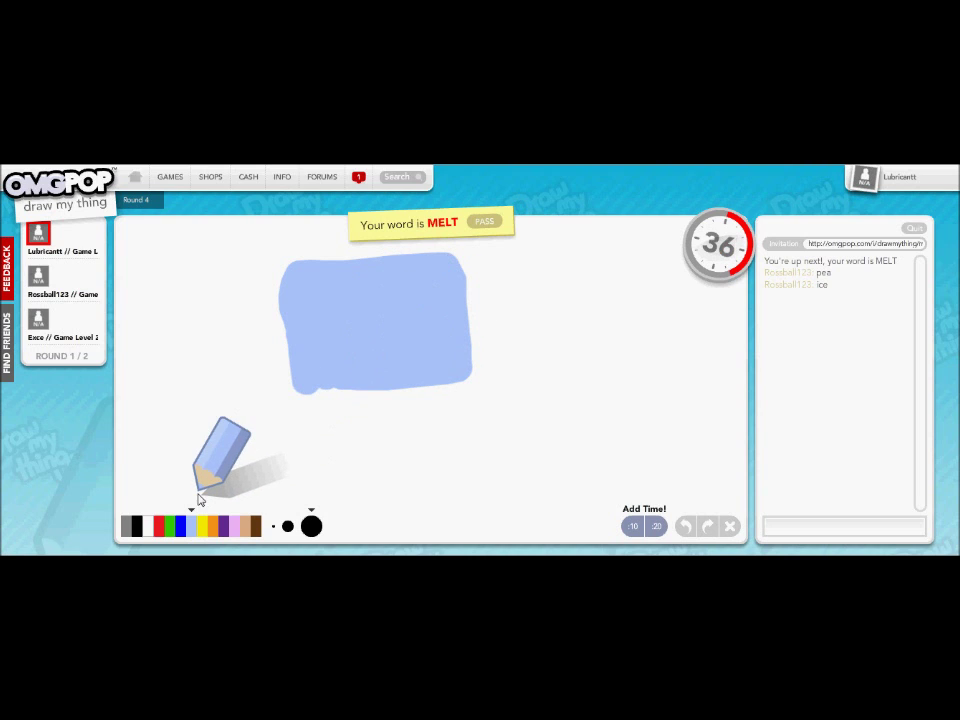
click(137, 527)
click(287, 527)
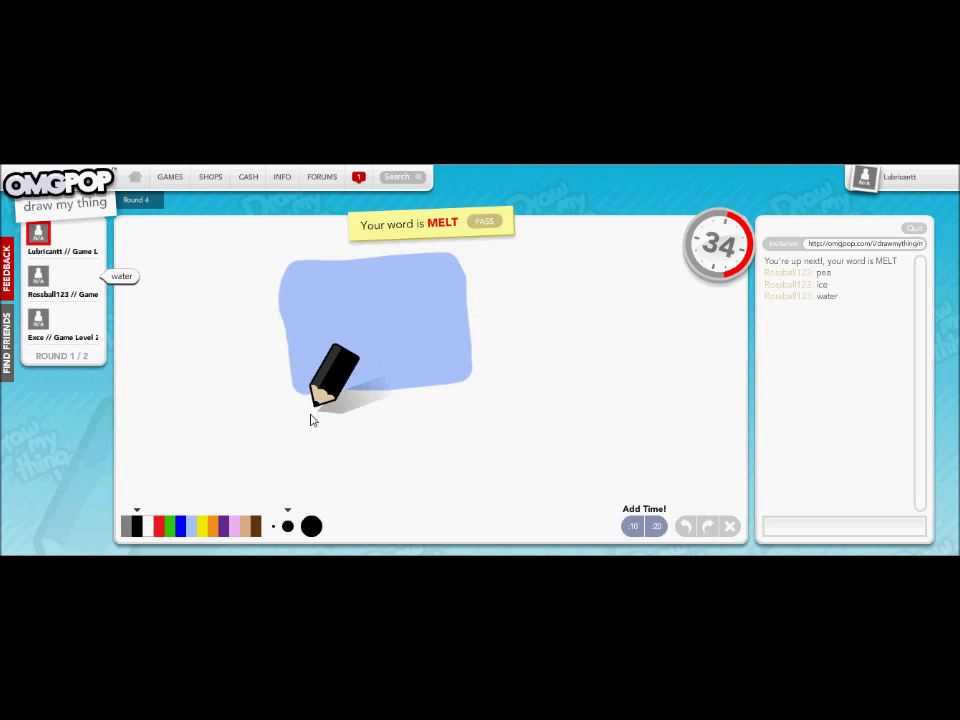
click(294, 374)
click(147, 527)
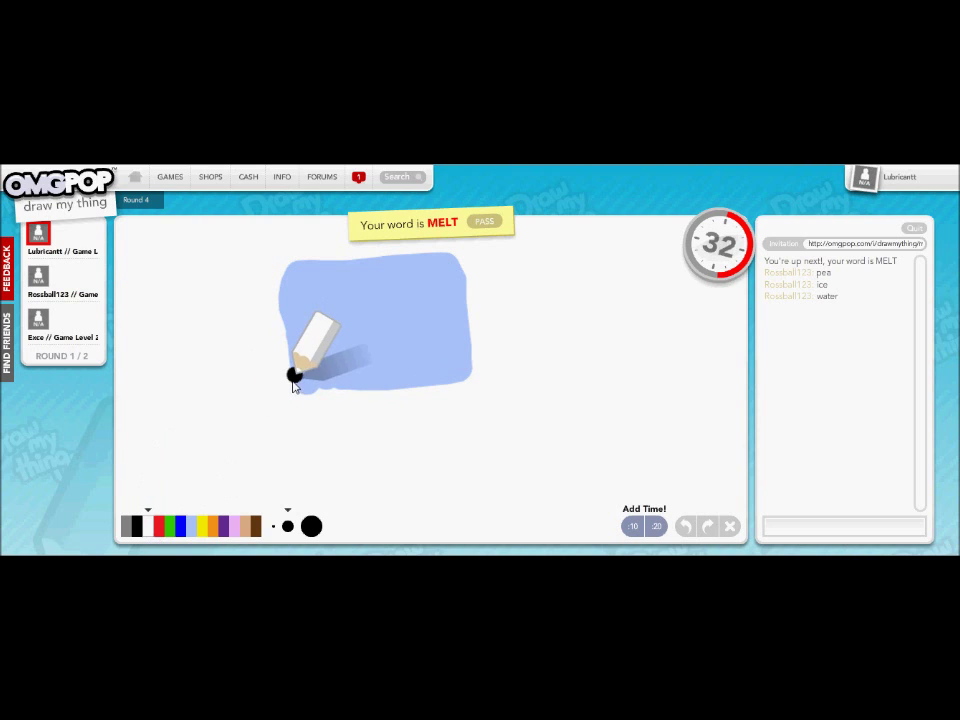
mouse_move(294, 374)
mouse_down()
mouse_move(294, 300)
mouse_move(300, 385)
mouse_move(305, 280)
mouse_move(392, 287)
mouse_move(335, 340)
mouse_up()
- Outline a dark blue puddle around the cube's base with a medium brush
click(182, 526)
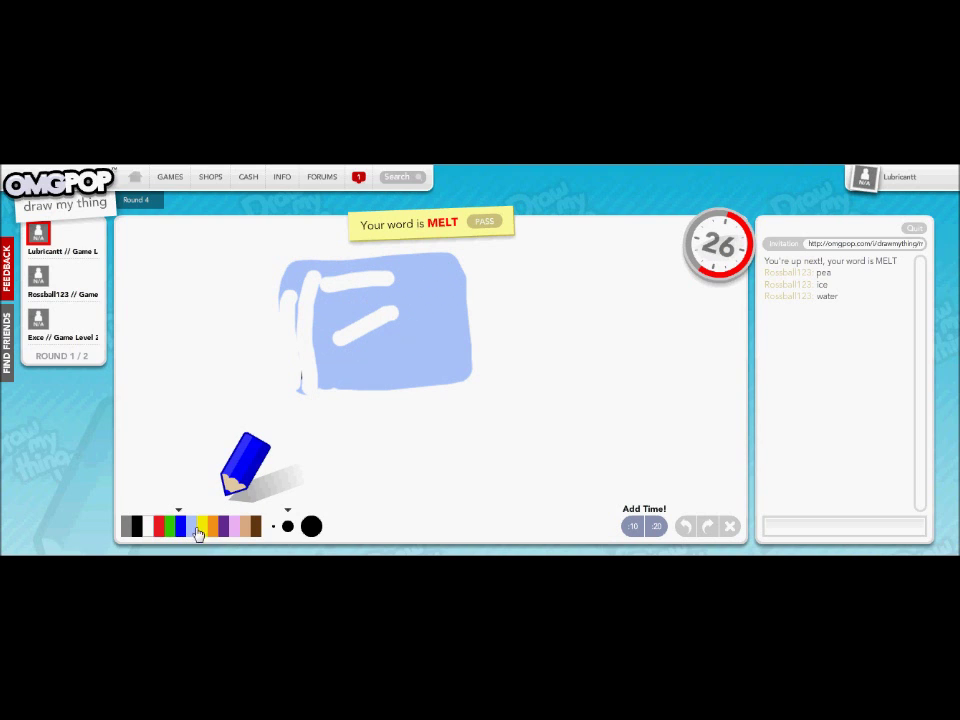
click(288, 525)
mouse_move(288, 375)
mouse_down()
mouse_move(433, 475)
mouse_move(640, 400)
mouse_move(530, 330)
mouse_move(465, 350)
mouse_up()
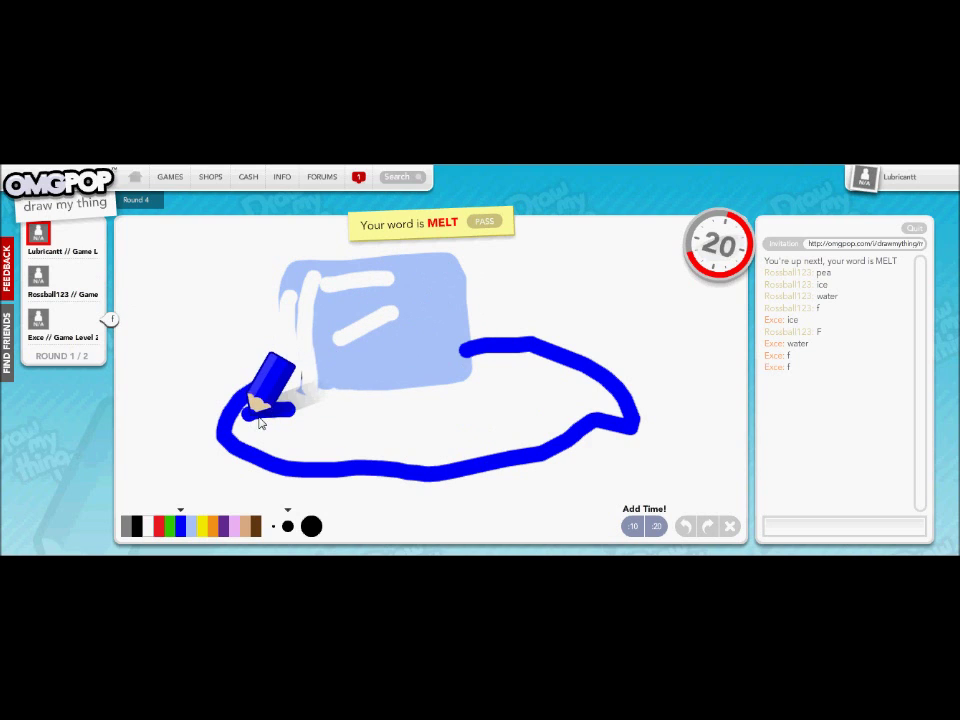
- Add zigzag ripples in the puddle and a black arrow pointing at the ice cube
mouse_move(288, 375)
mouse_down()
mouse_move(335, 440)
mouse_move(530, 385)
mouse_move(560, 330)
mouse_move(390, 445)
mouse_up()
click(255, 527)
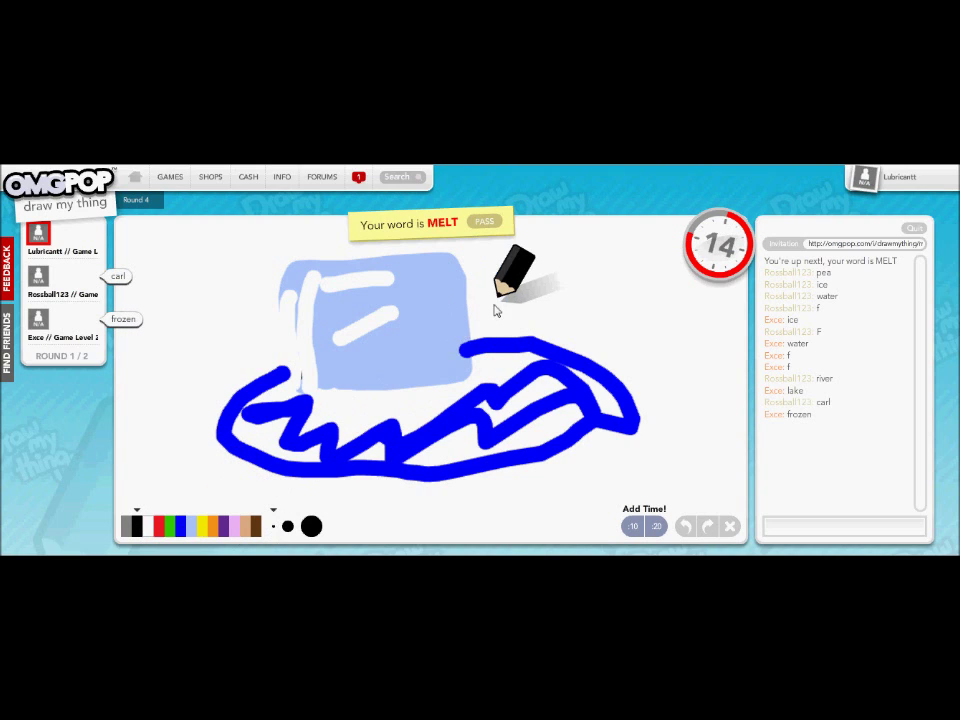
mouse_move(443, 375)
mouse_down()
mouse_move(495, 370)
mouse_move(495, 310)
mouse_move(575, 303)
mouse_up()
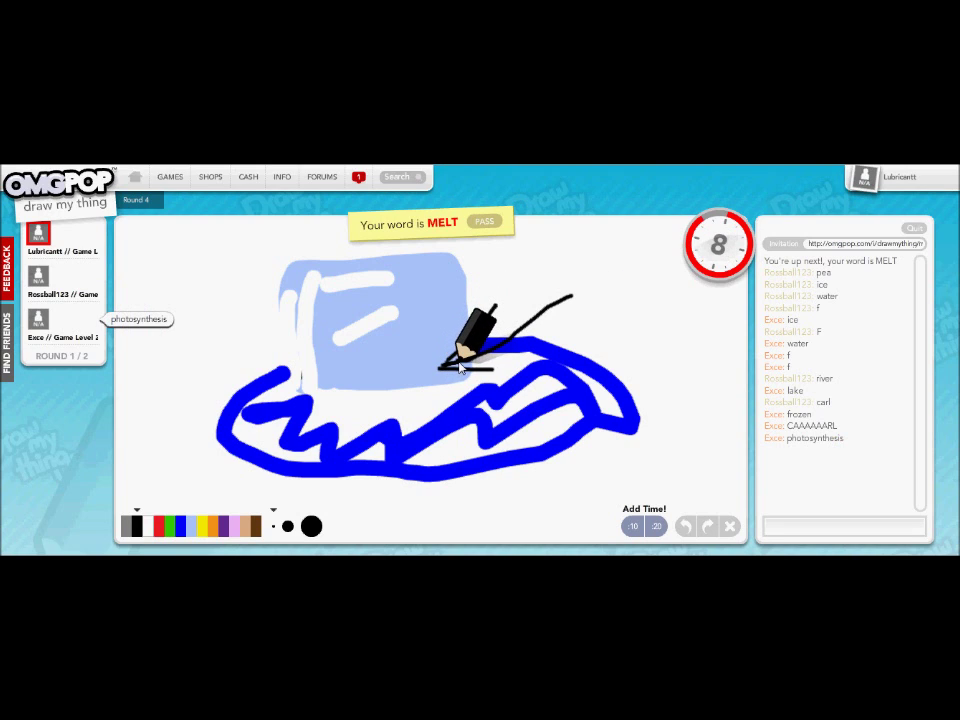
click(814, 530)
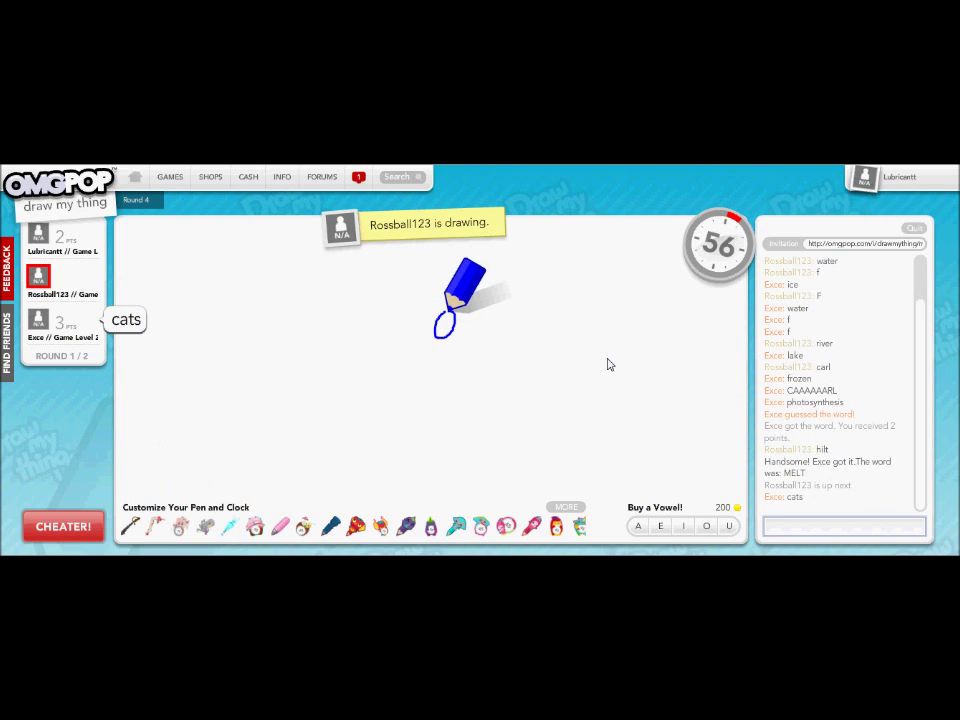
text(rain)
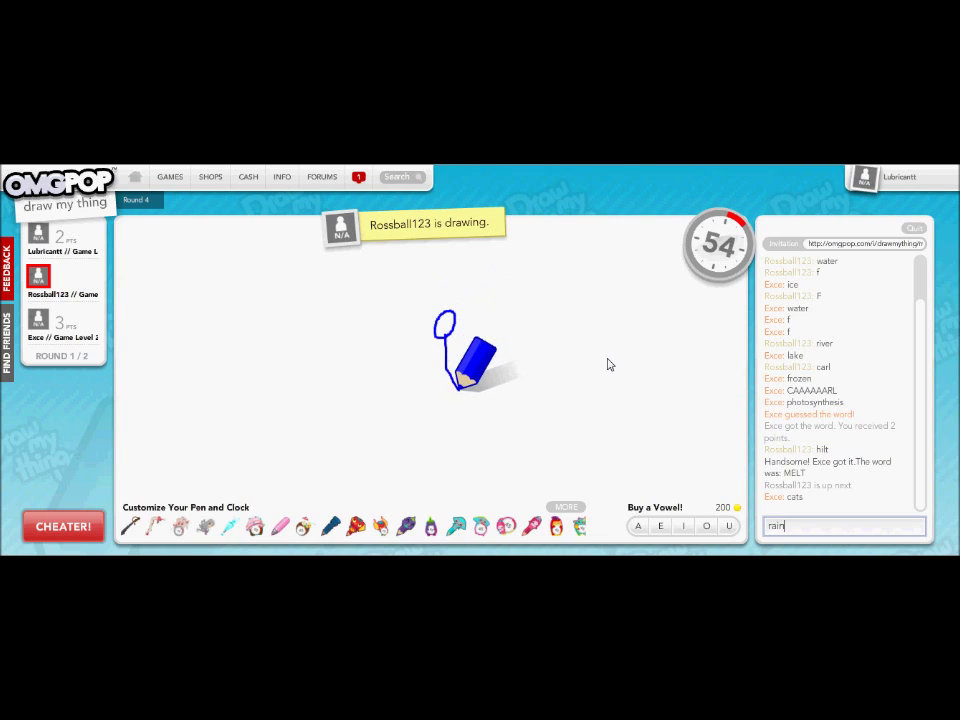
- Guess rain, sudowwodo, dress, wc and marge sin=mpson in chat
key(Return)
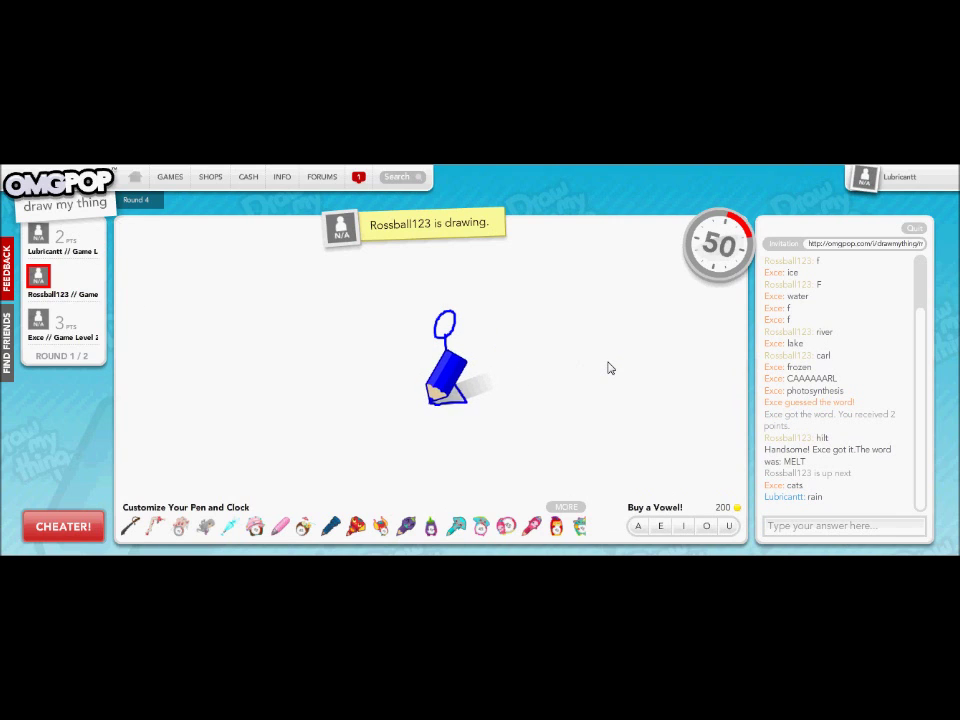
click(861, 525)
text(s)
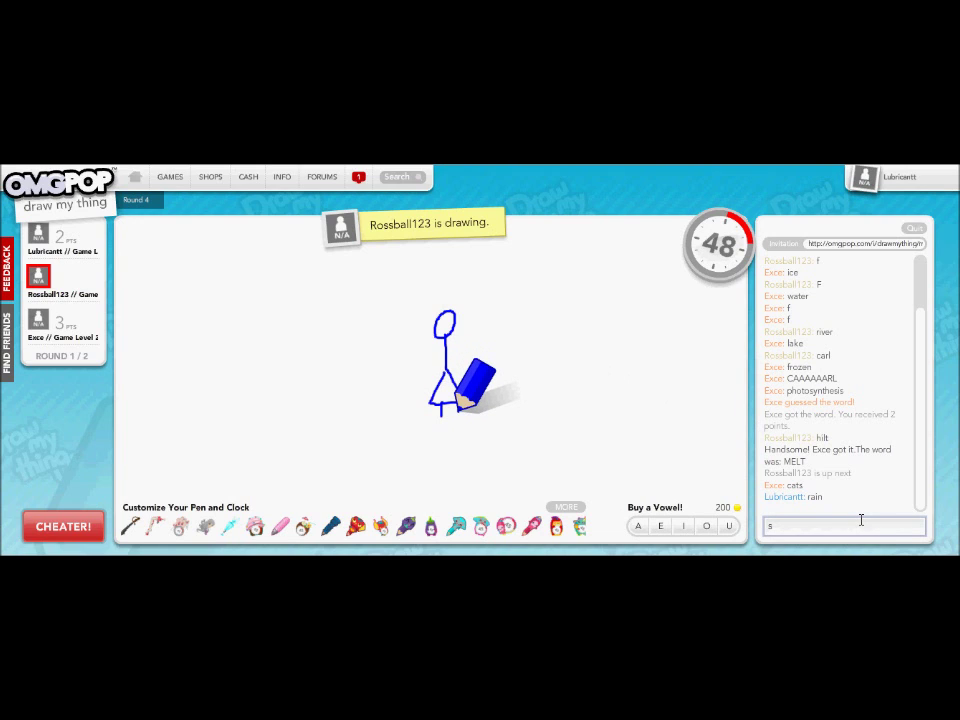
text(udowwodo)
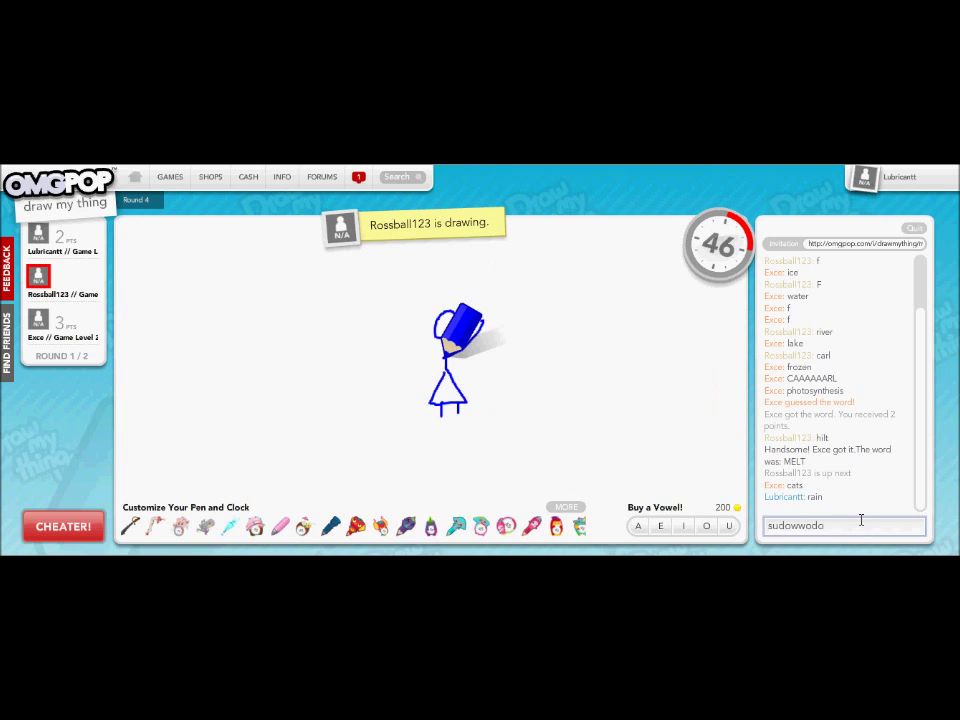
key(Return)
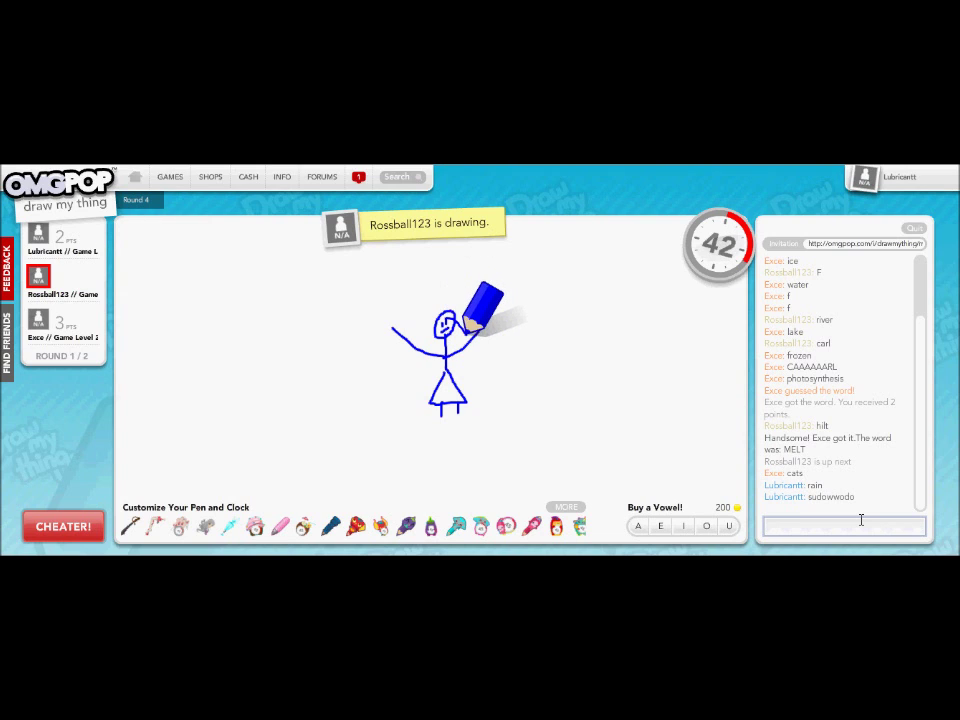
text(cdress)
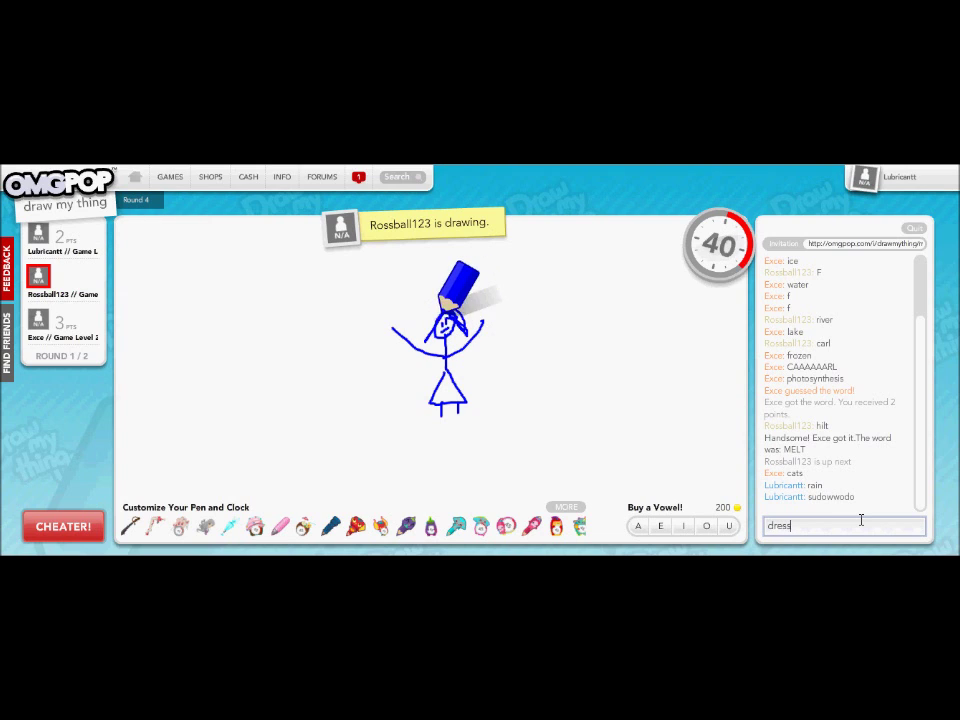
key(Return)
text(wc)
key(Return)
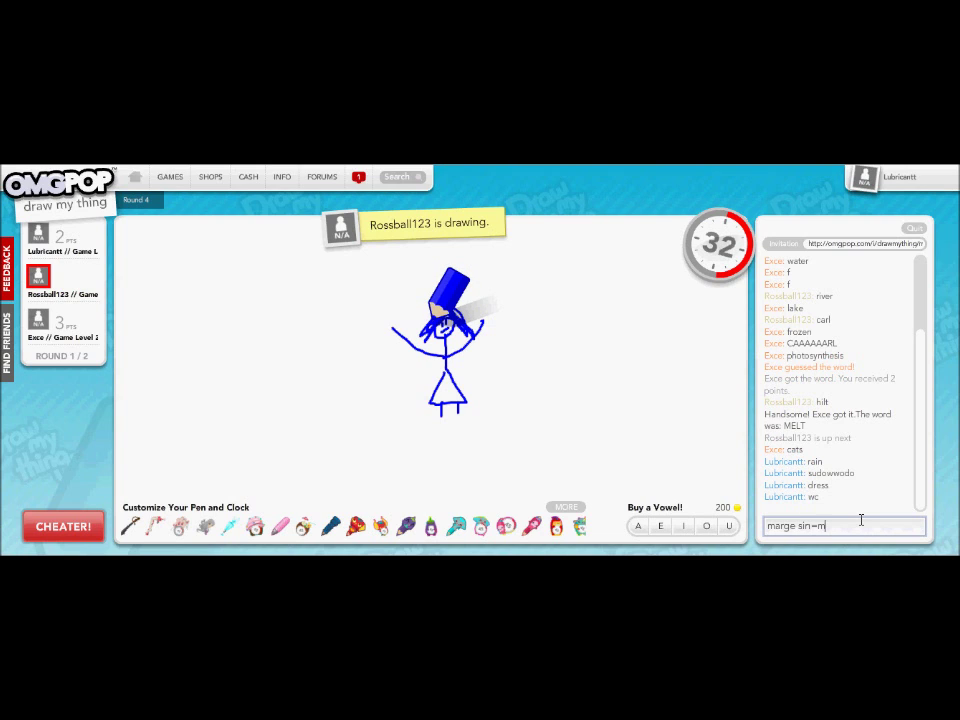
key(Return)
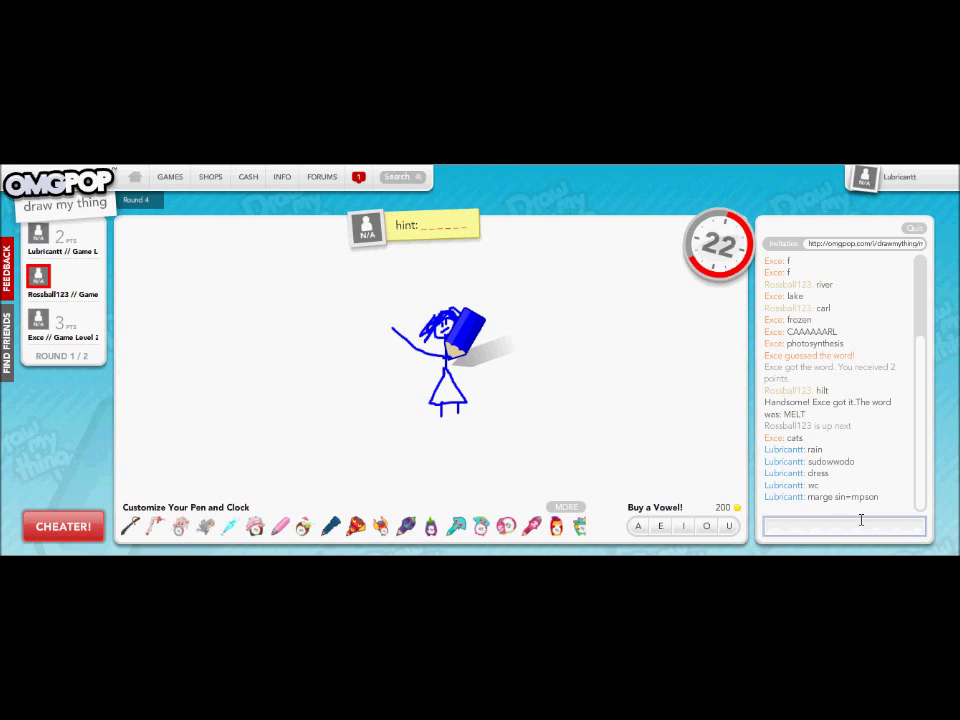
text(ladie)
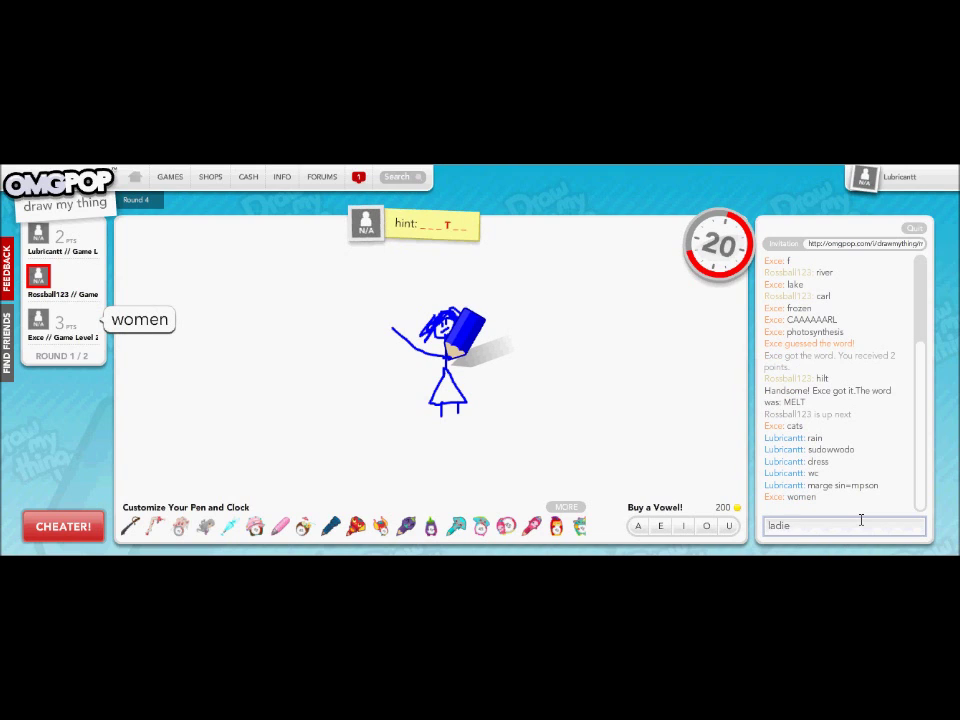
text(s toilet)
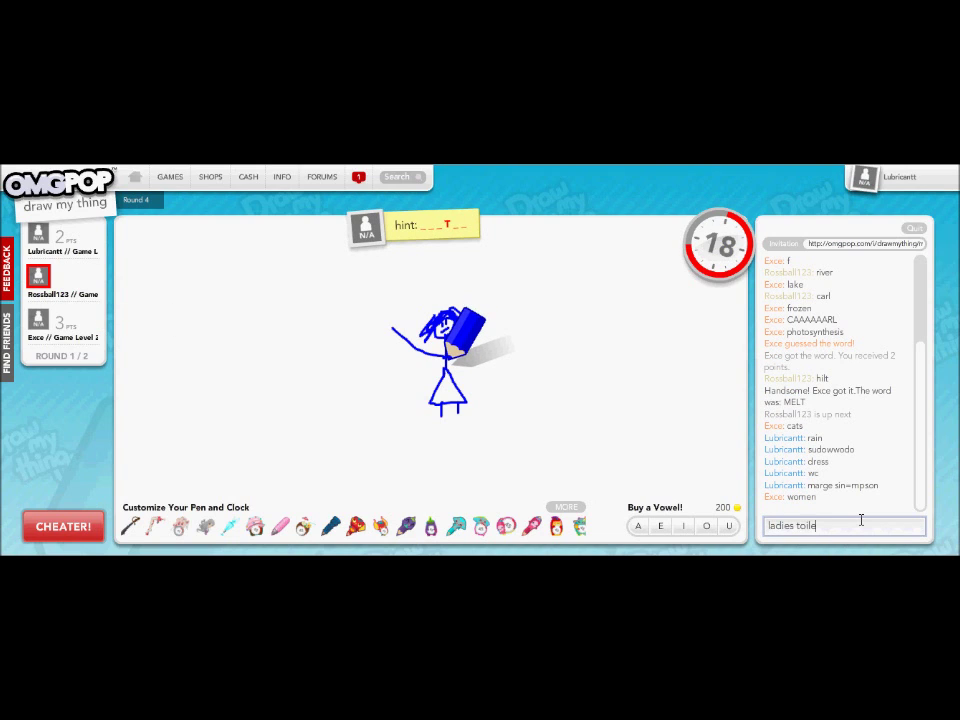
- Guess ladies toilet, tits and tittays, then the winning word sister
key(Return)
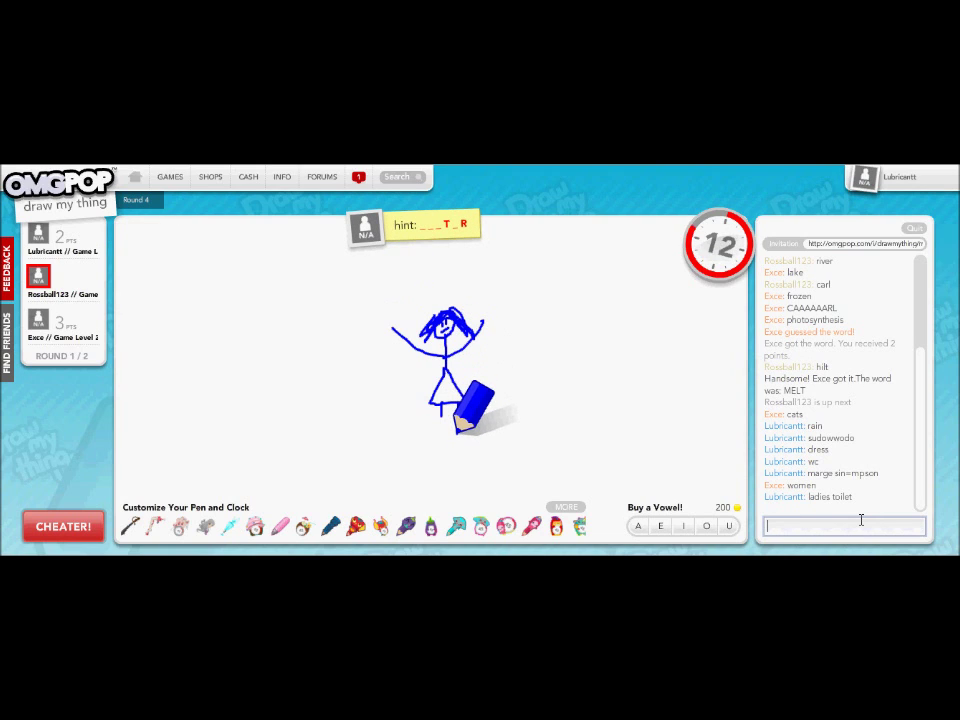
text(tits)
key(Return)
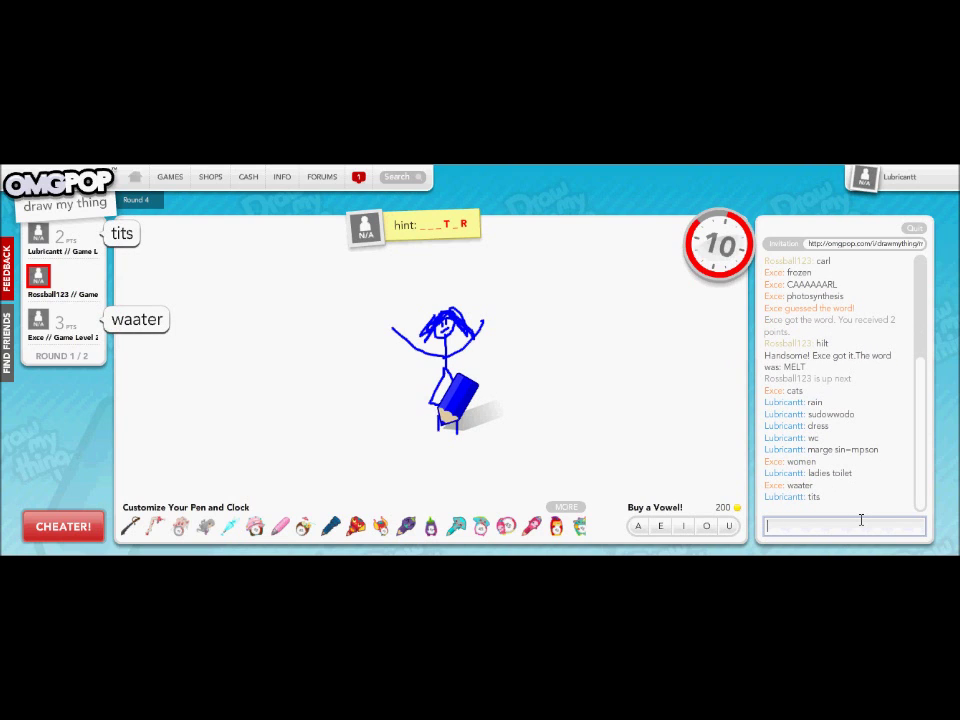
text(ittays)
key(Return)
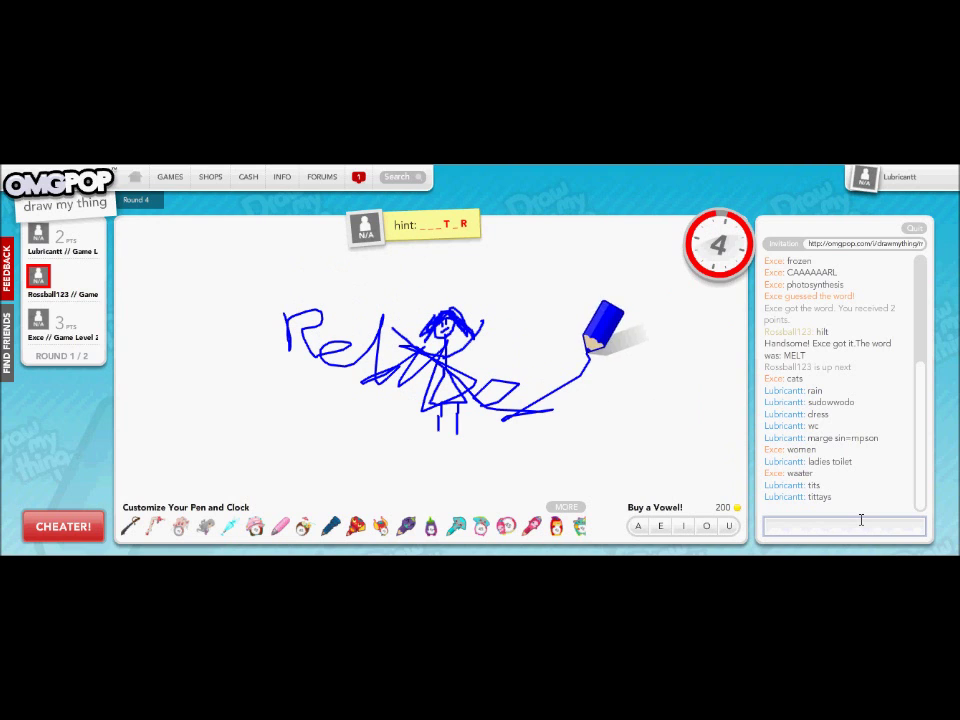
text(sister)
key(Return)
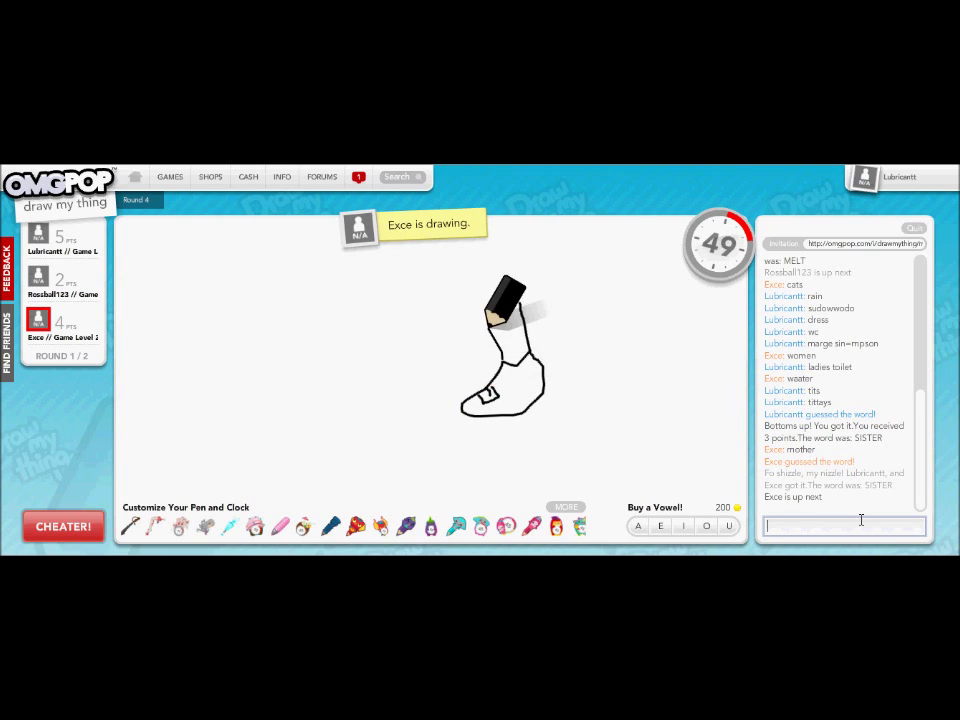
text(sho)
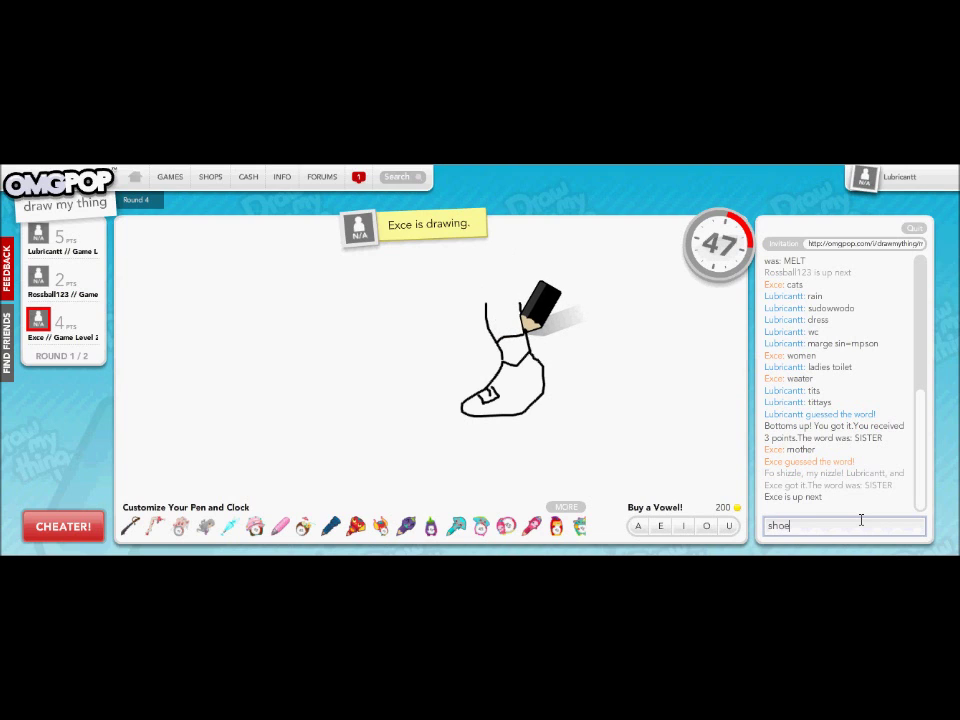
text(e)
- Guess shoe twice, then shoe poo, in chat
key(Return)
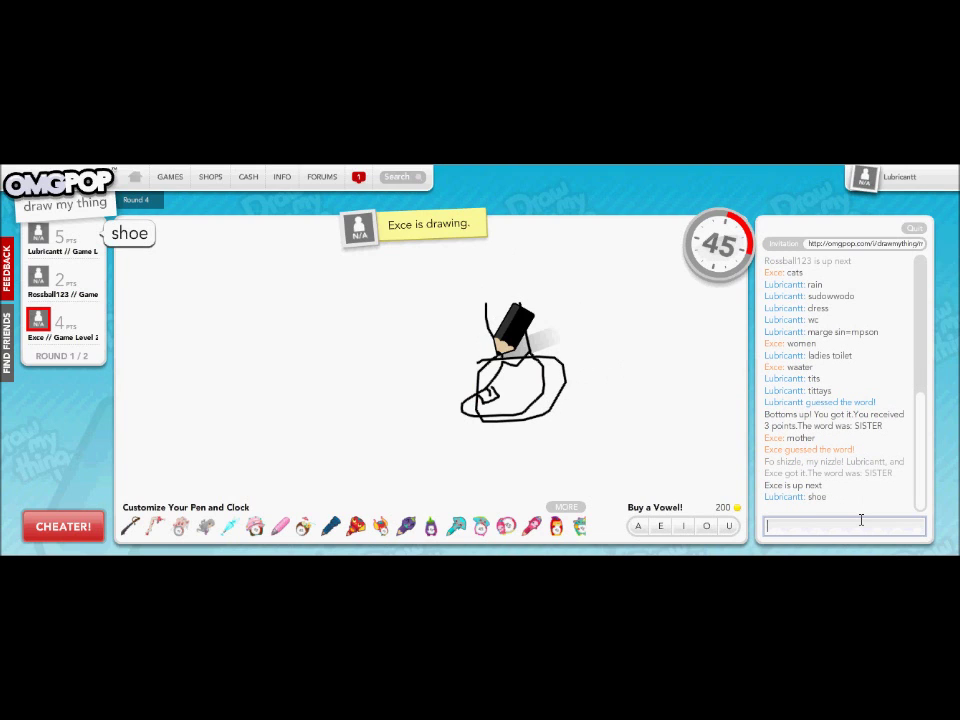
text(ank)
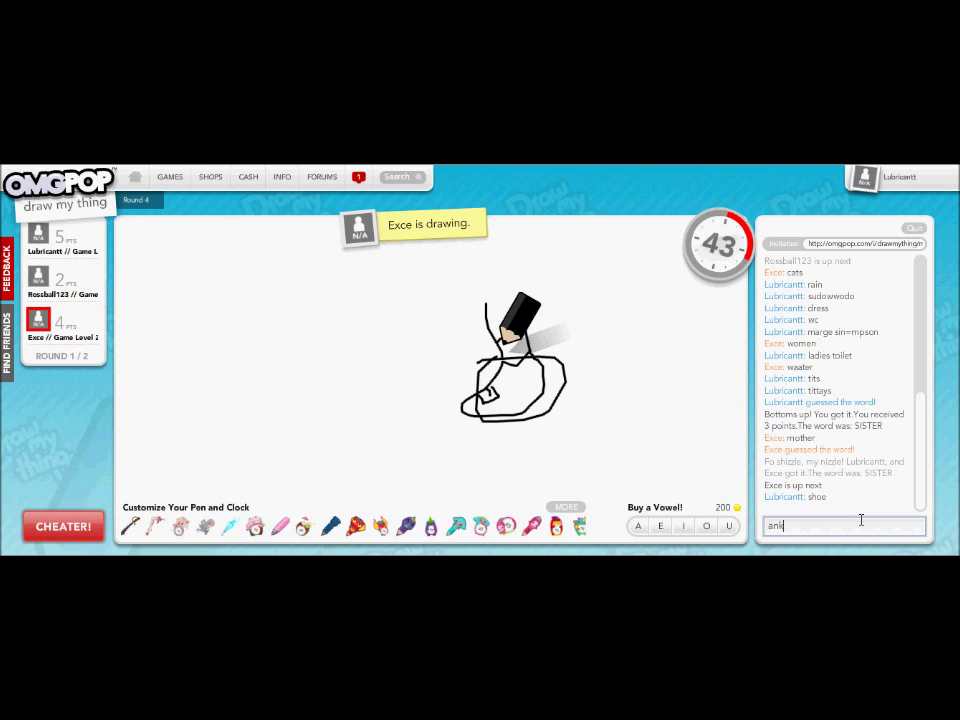
text( s)
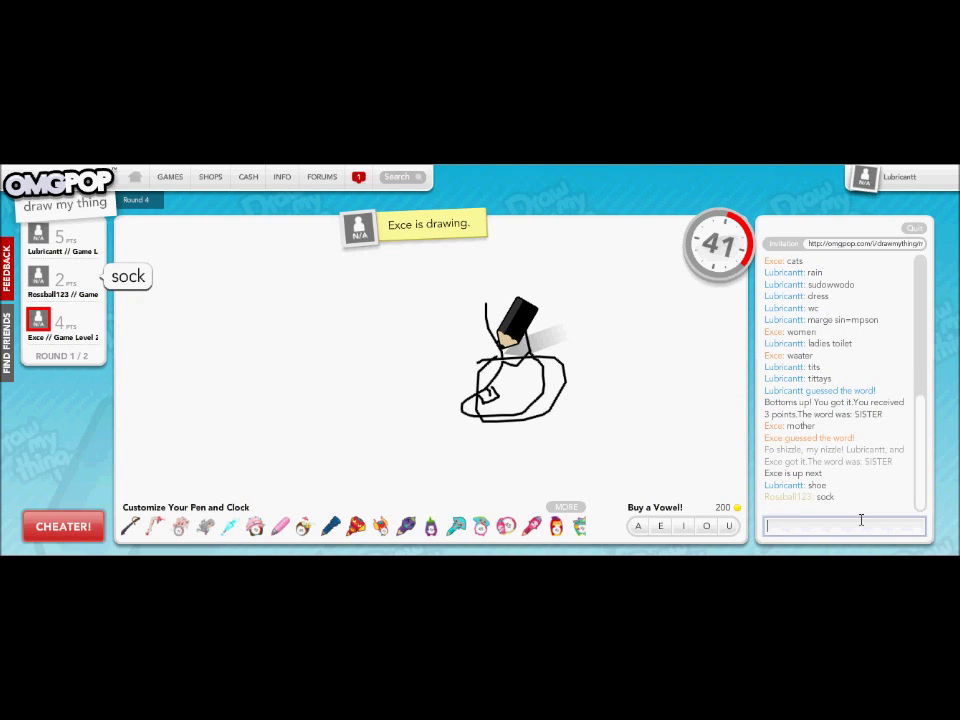
text(sh)
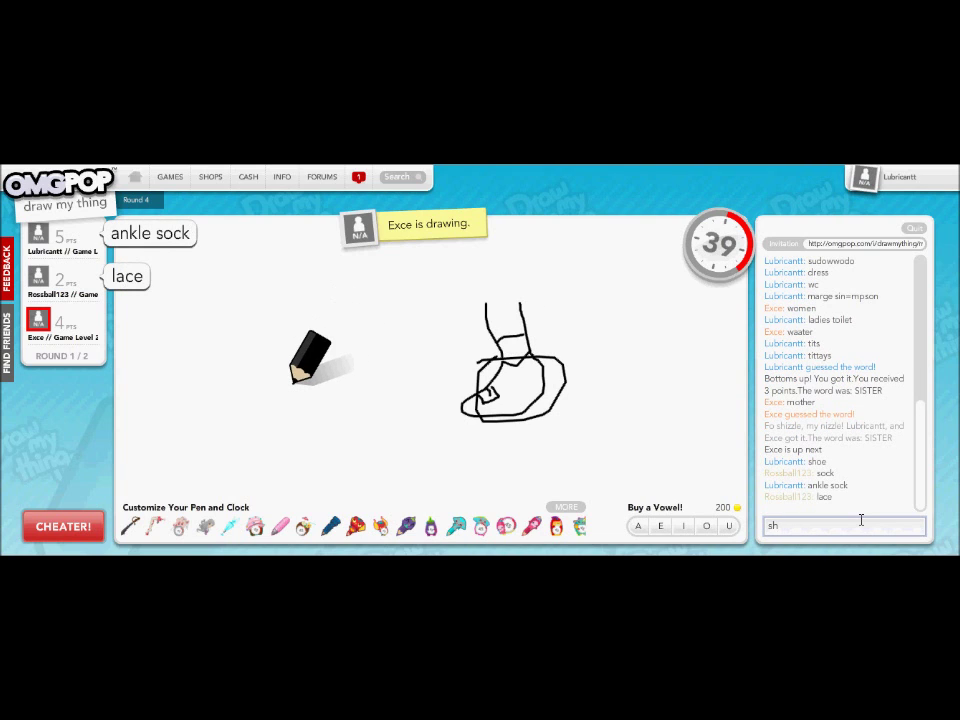
text(oe)
key(Return)
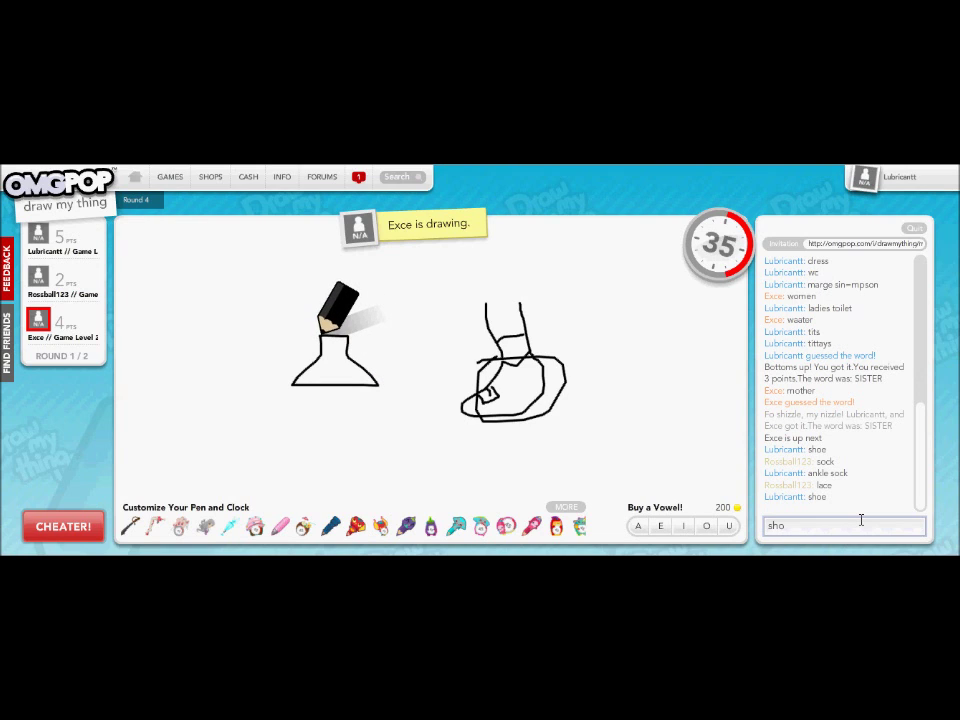
text(e poo)
key(Return)
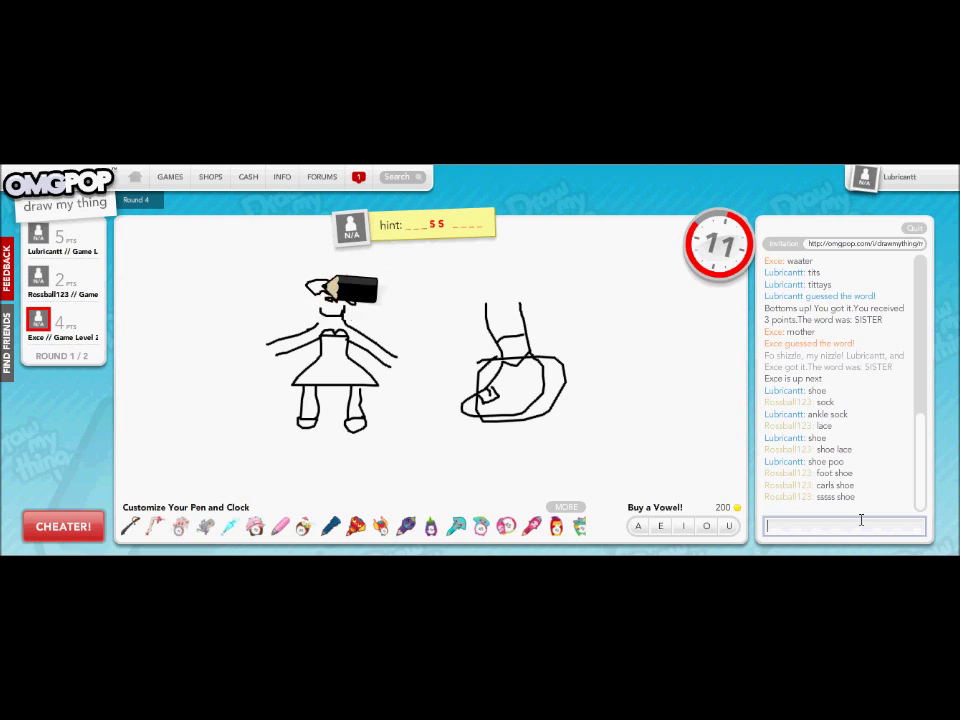
text(dress shoe)
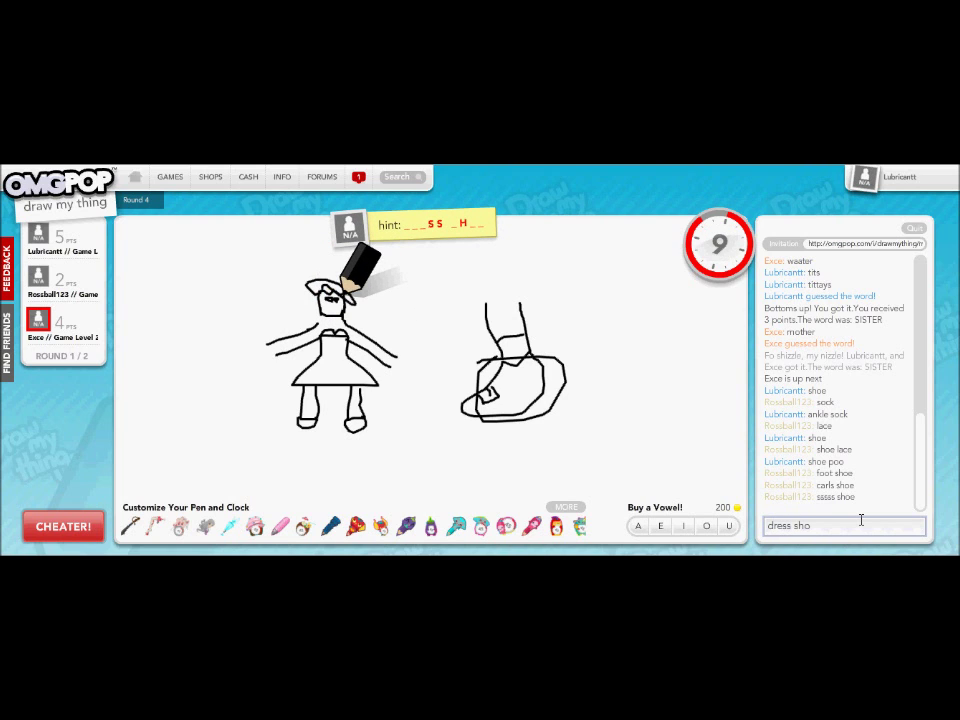
- Submit the winning guess dress shoe in chat
key(Return)
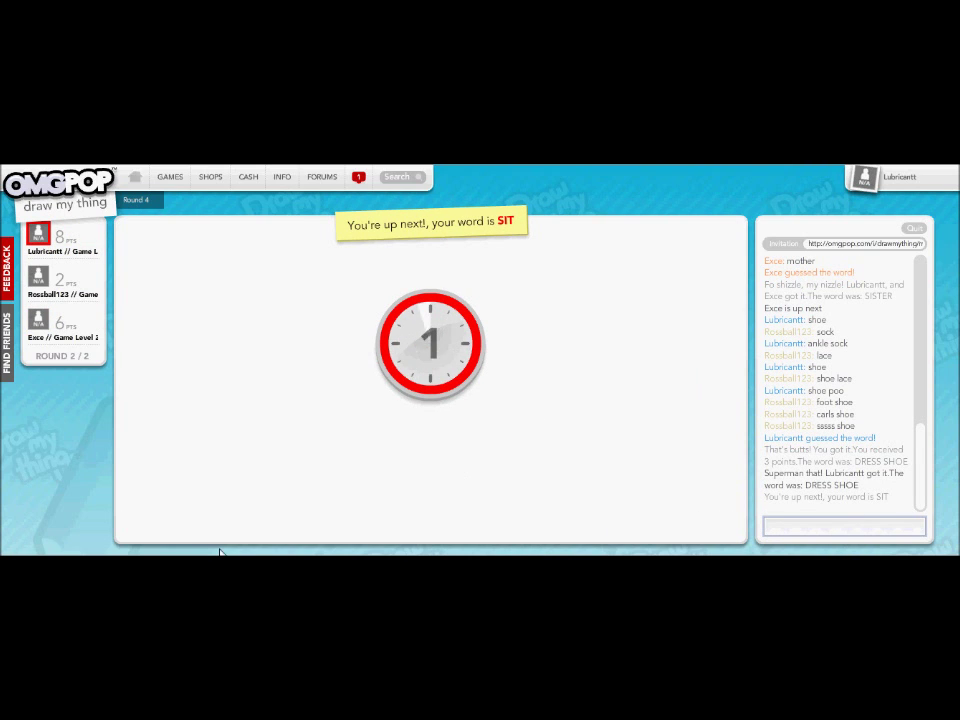
- Draw a brown chair in the canvas centre with a medium brush
click(257, 527)
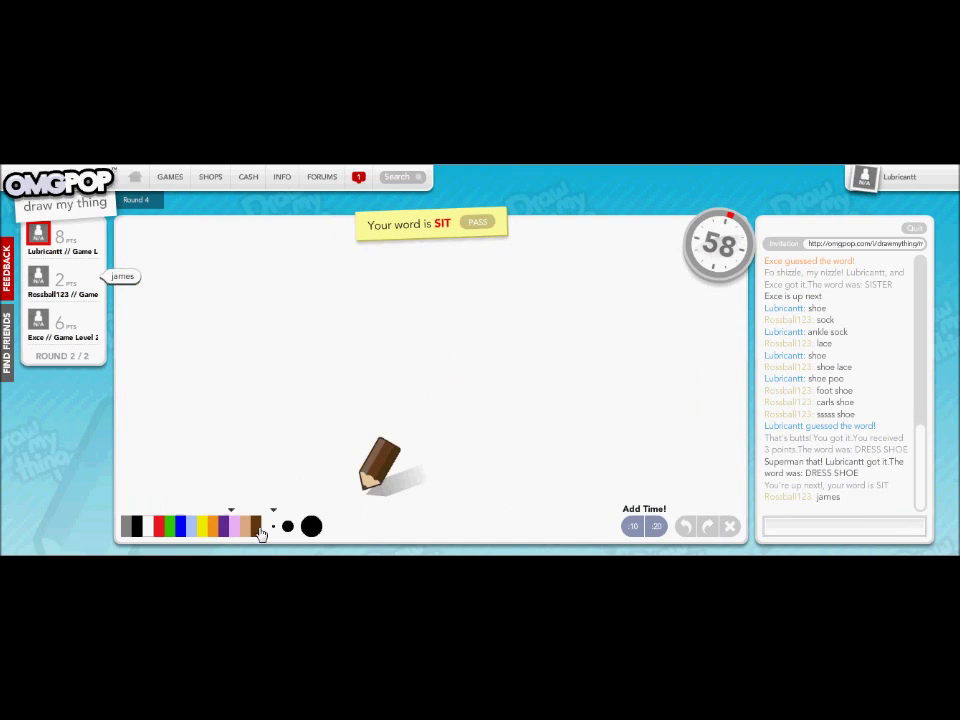
click(287, 527)
mouse_move(372, 470)
mouse_down()
mouse_move(478, 263)
mouse_move(463, 468)
mouse_up()
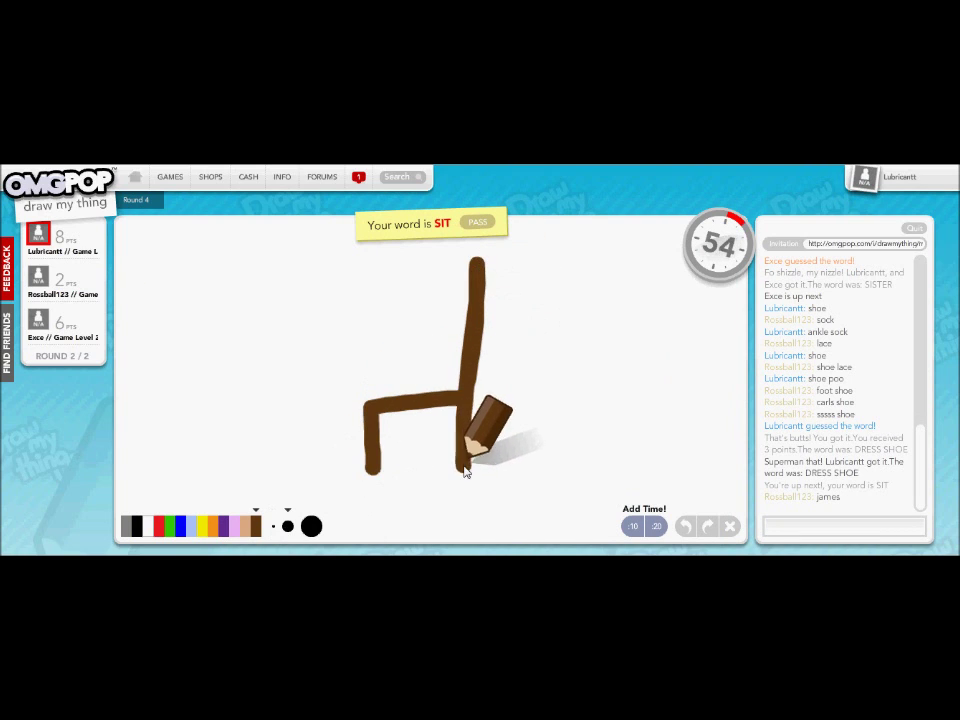
- Draw a tan figure on the chair and add a thin black stroke
click(245, 527)
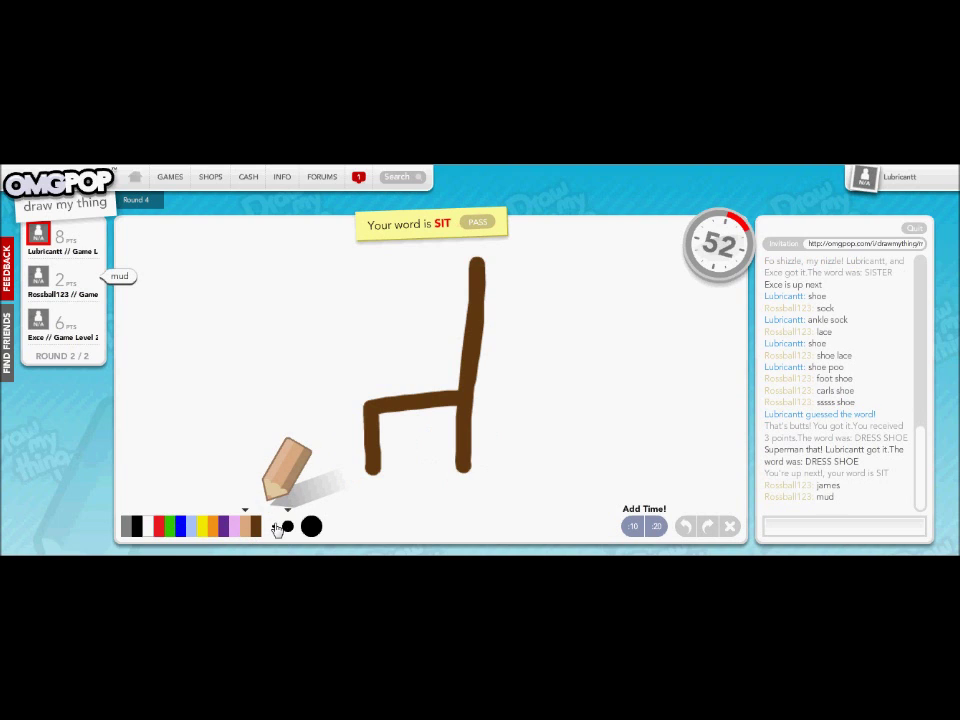
mouse_move(323, 465)
mouse_down()
mouse_move(408, 275)
mouse_move(318, 307)
mouse_move(256, 308)
mouse_up()
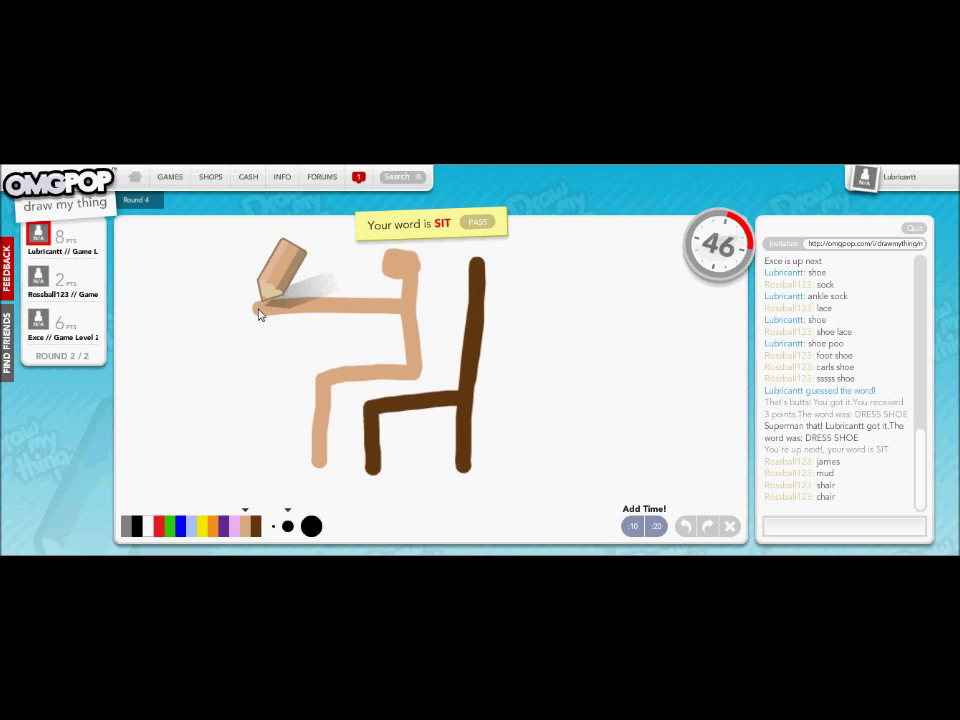
click(138, 528)
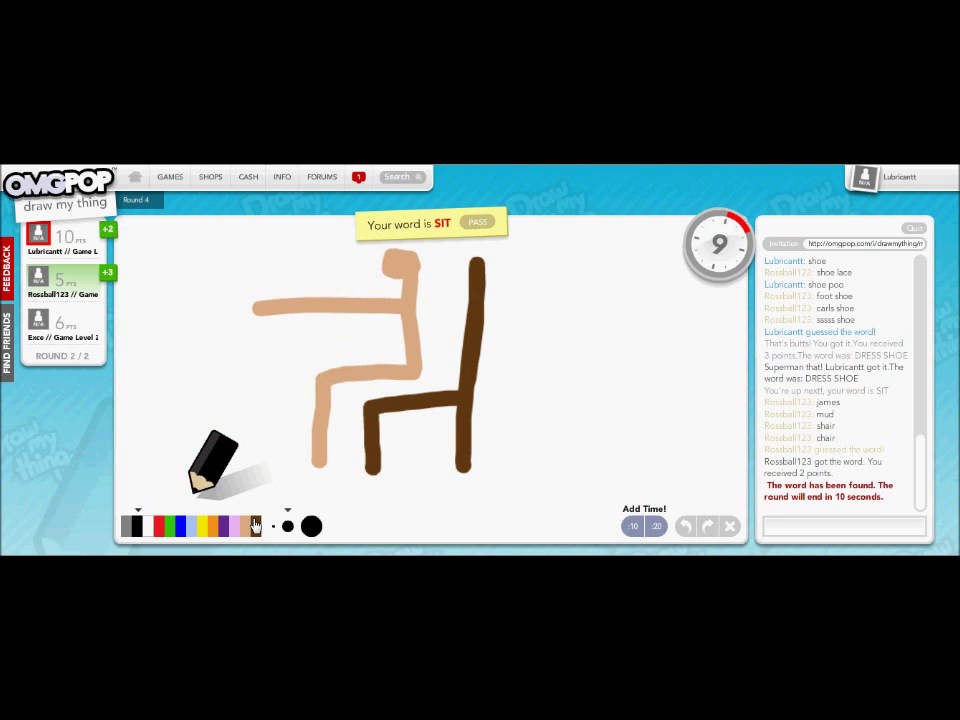
click(272, 527)
drag(415, 345, 430, 372)
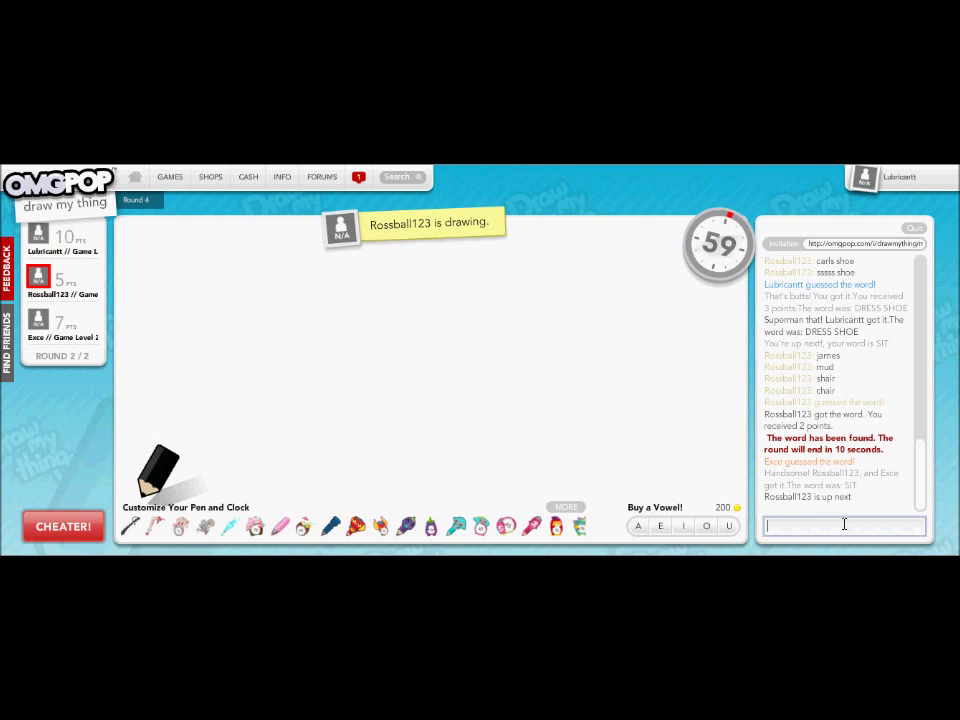
text(poo)
- Guess poo, laid twice, table, goal and goalie in chat
key(Return)
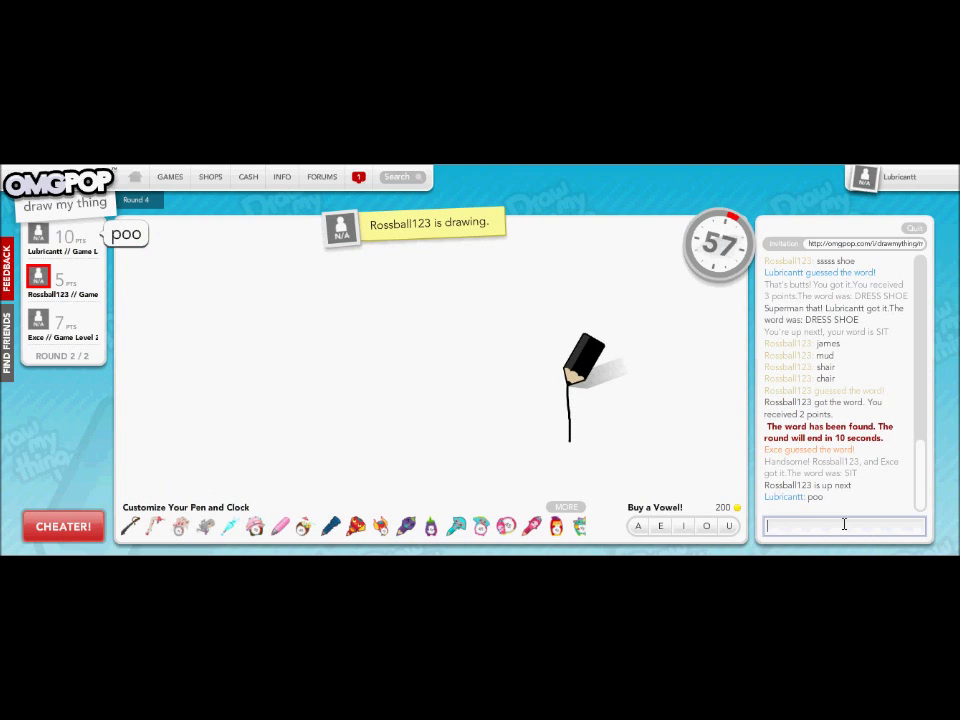
text(laid)
key(Return)
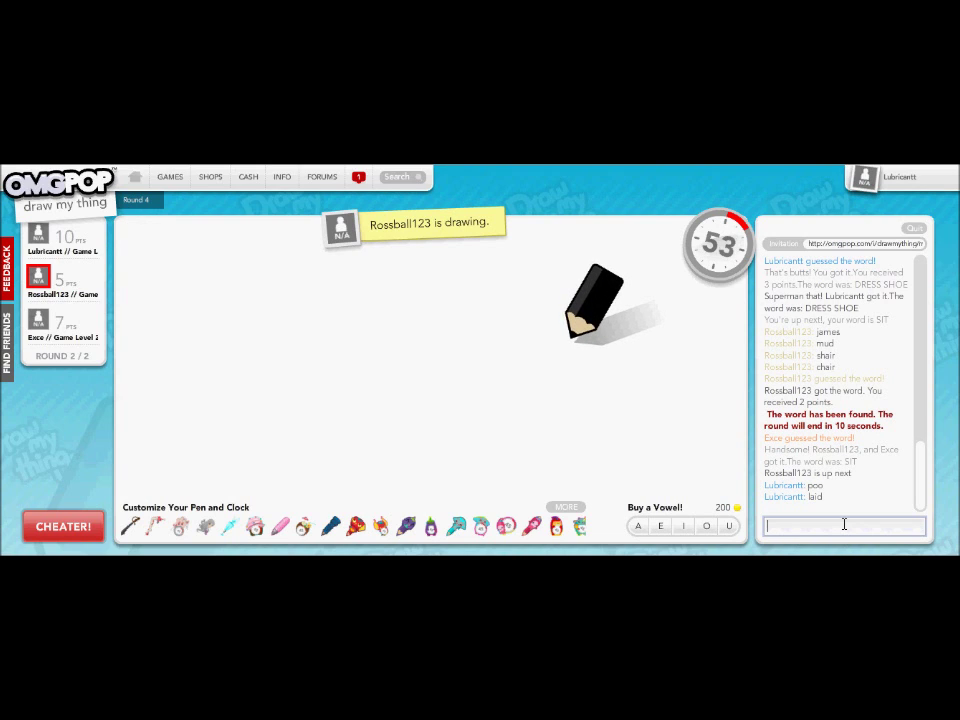
text(la)
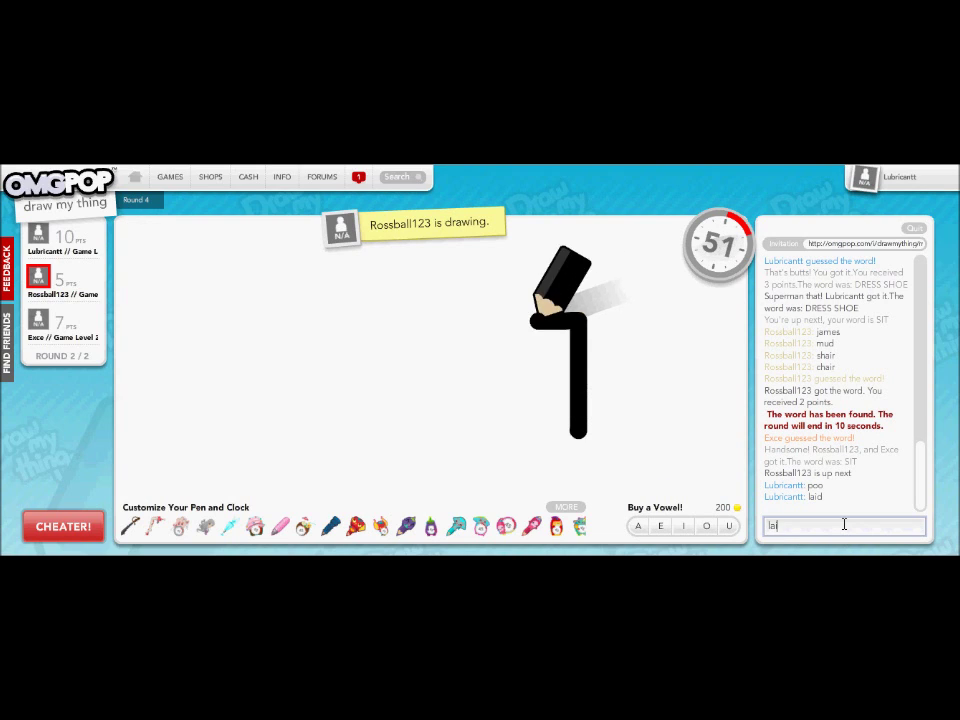
text(id)
key(Return)
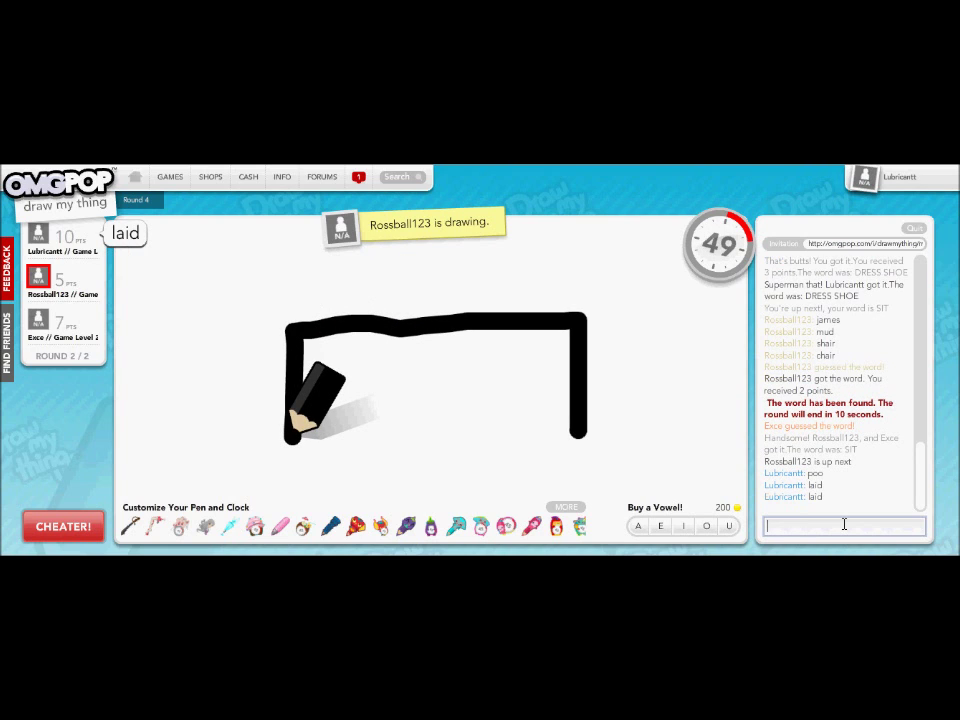
text(table)
key(Return)
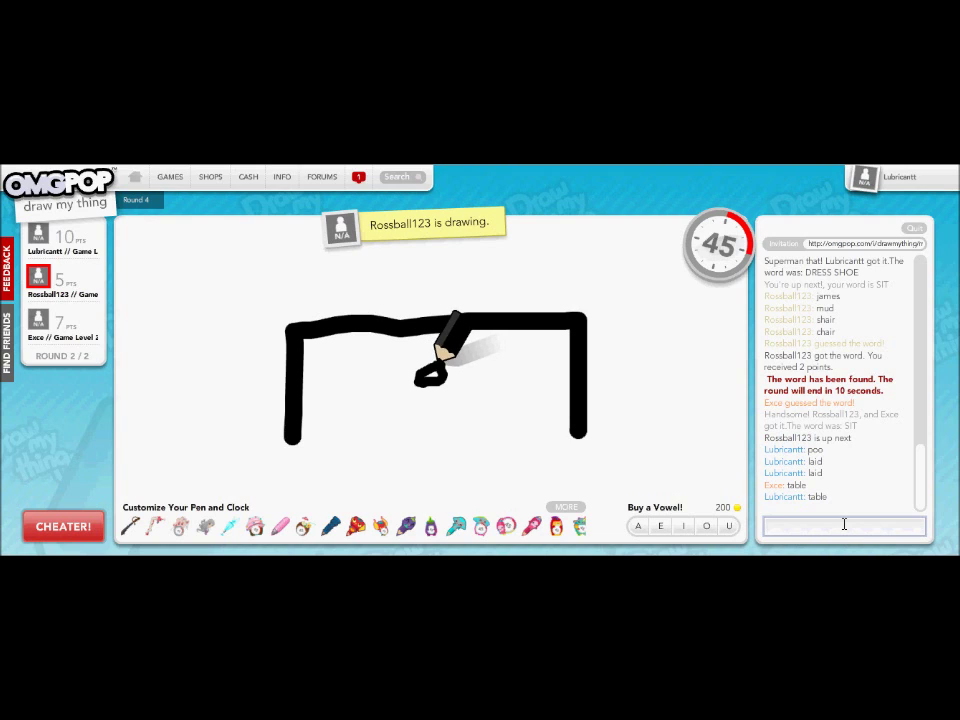
text(goal)
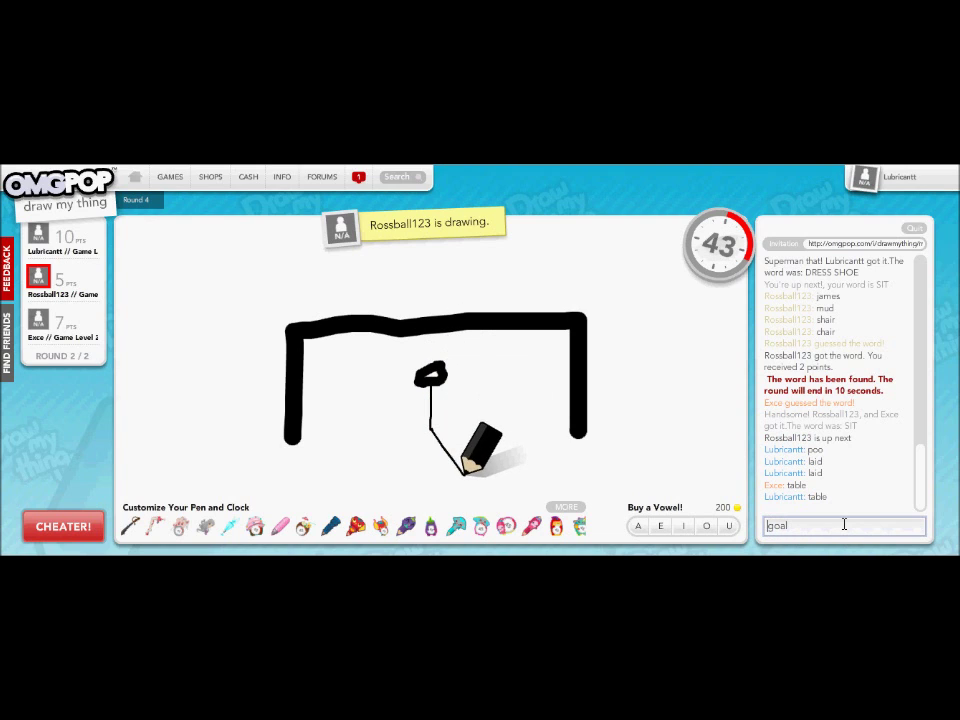
key(Return)
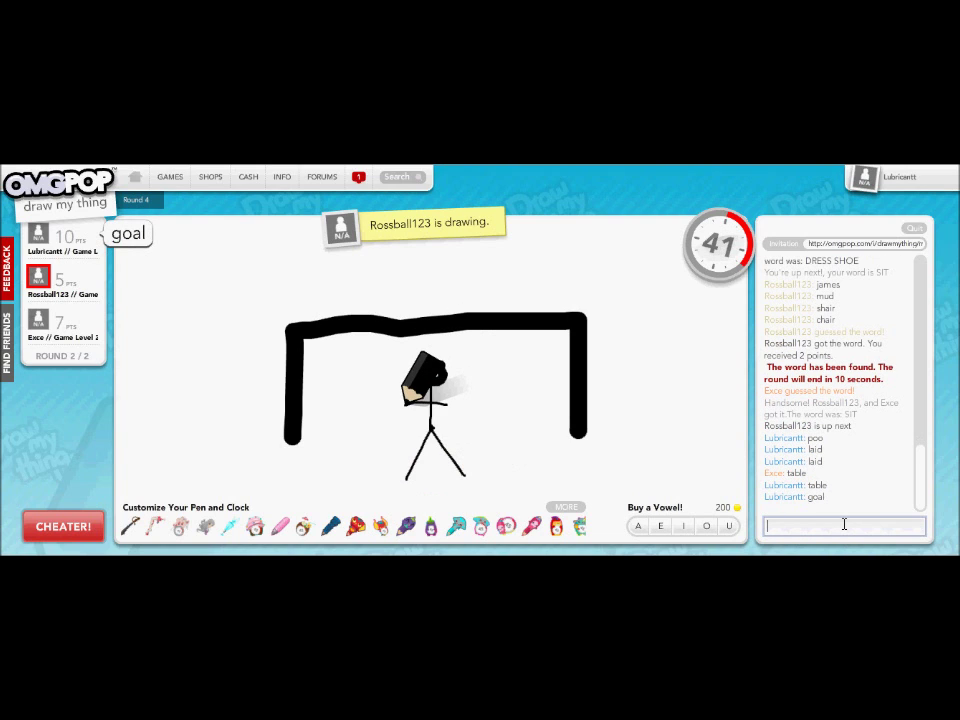
text(goalie)
key(Return)
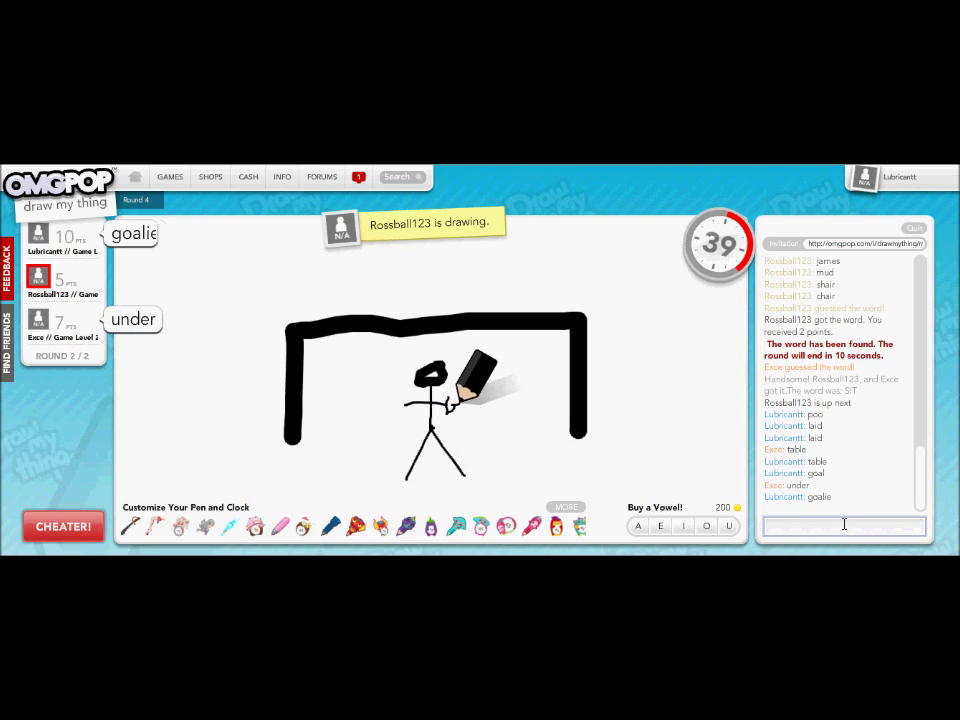
text(goalkeep)
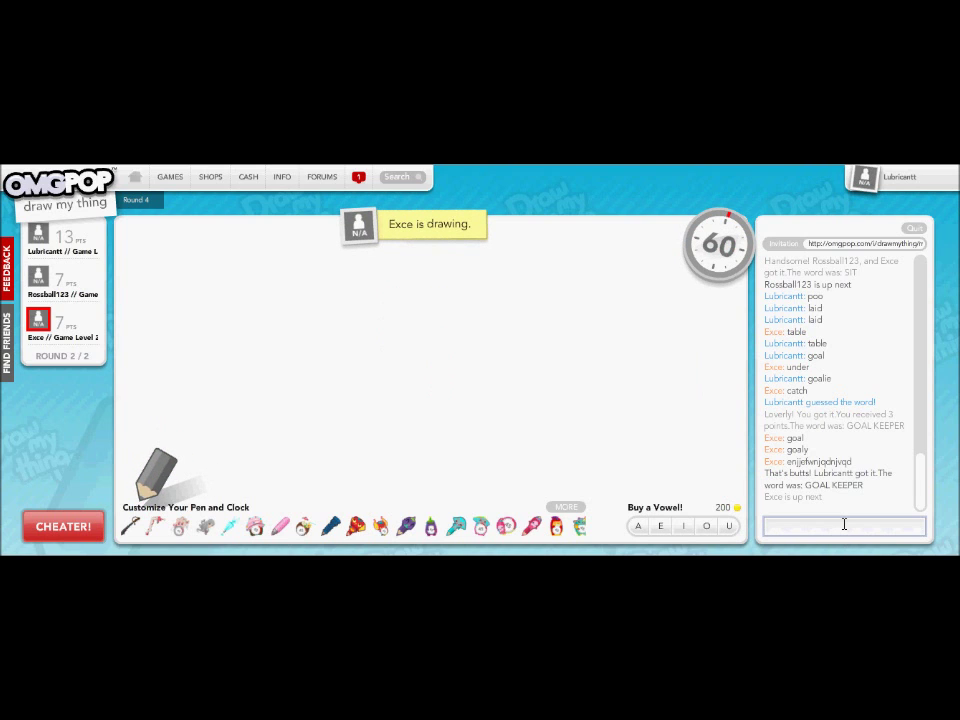
text(exce)
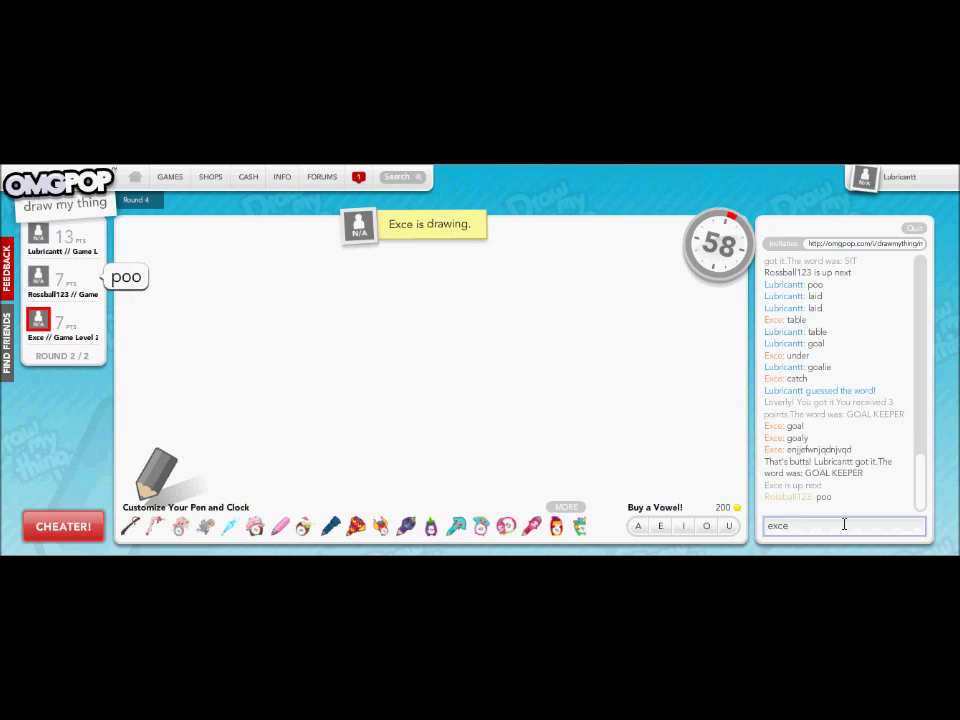
text( is bad at)
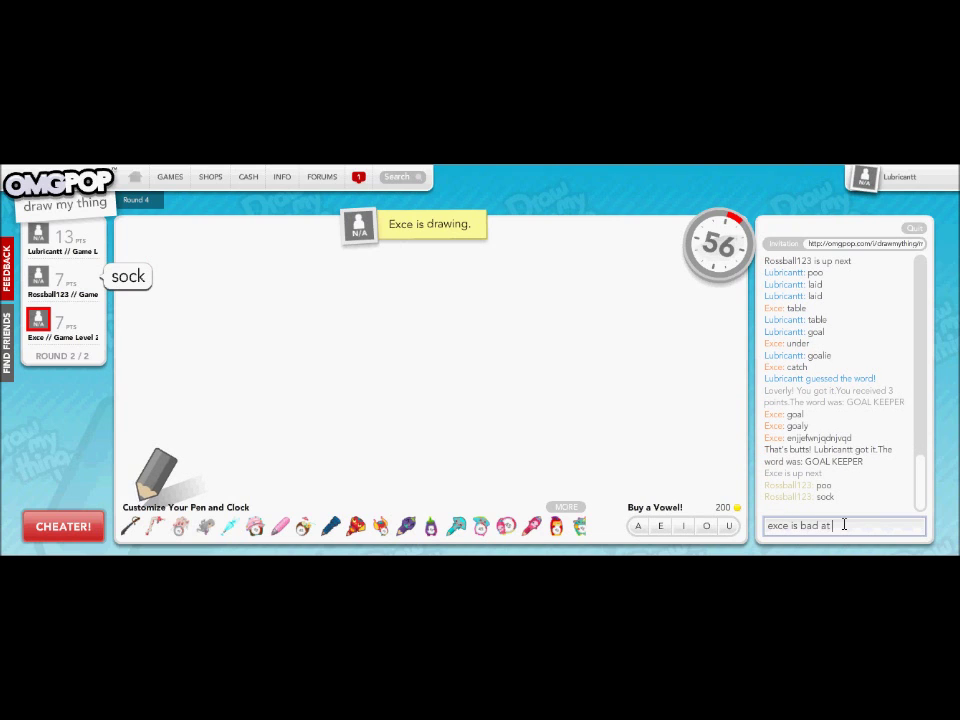
text(ow)
- Tease Exce and post a nonsense line, then guess bowl, liquid love and rice
key(Return)
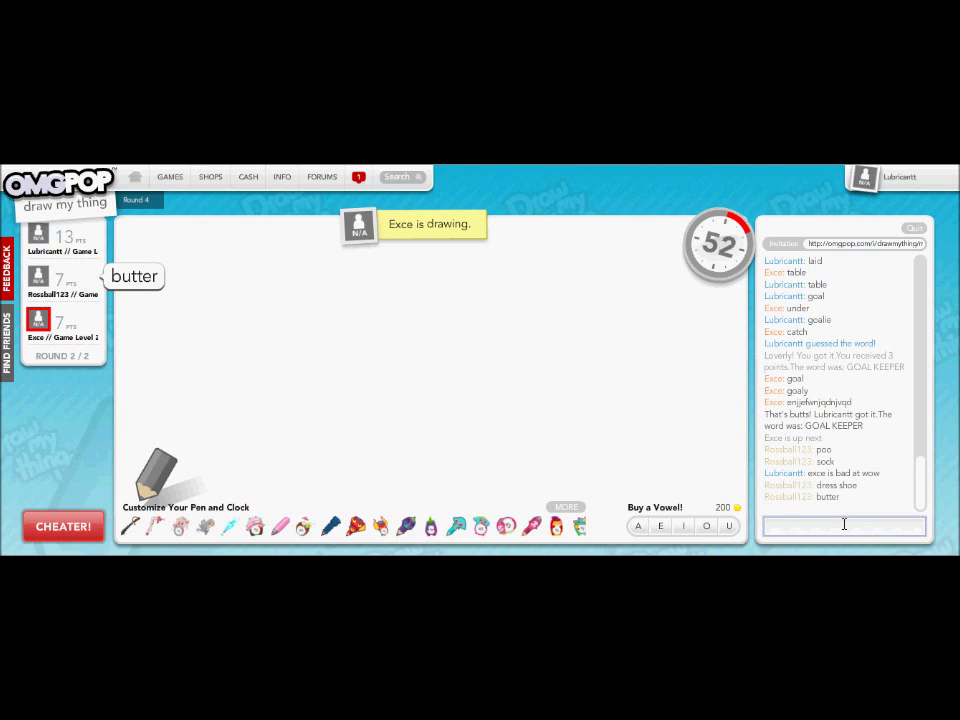
text(gir)
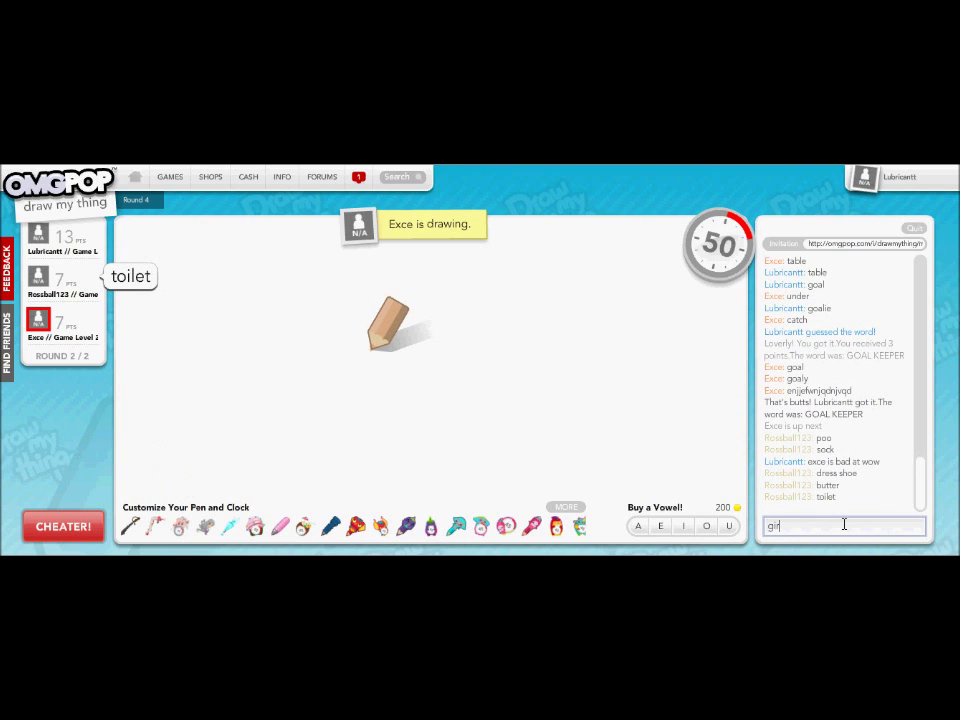
text(affe man)
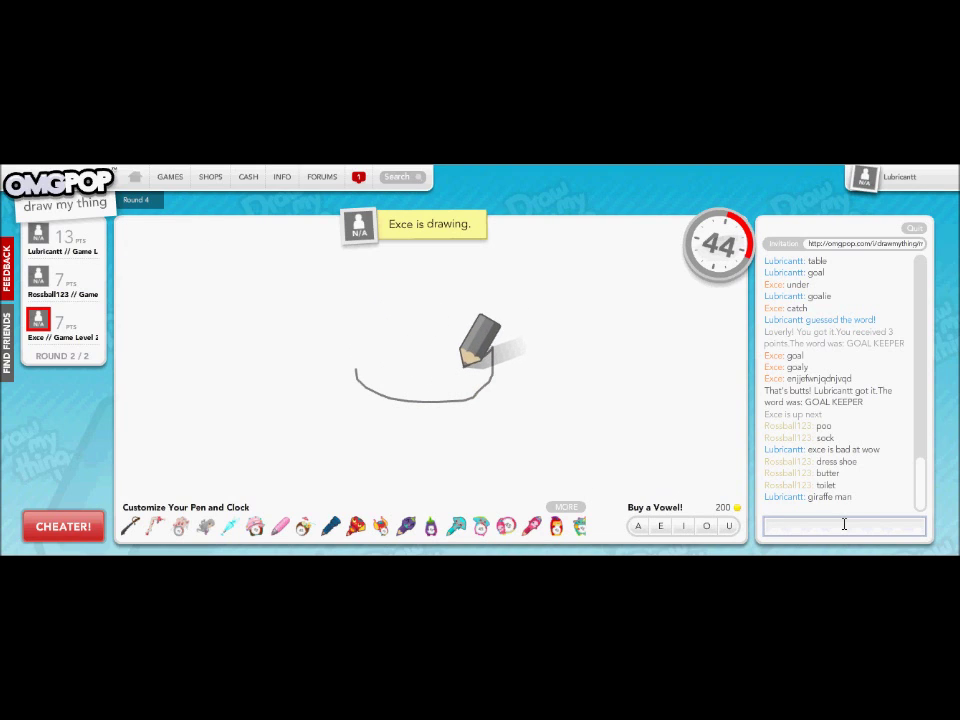
text(jo)
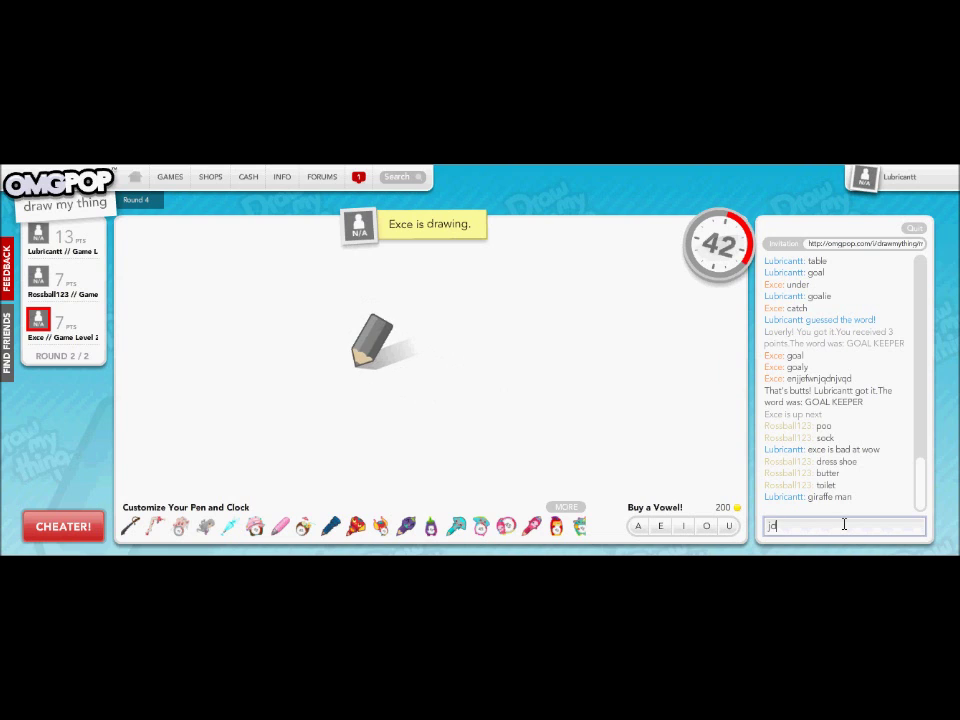
text(c)
key(Return)
text(banana)
key(Return)
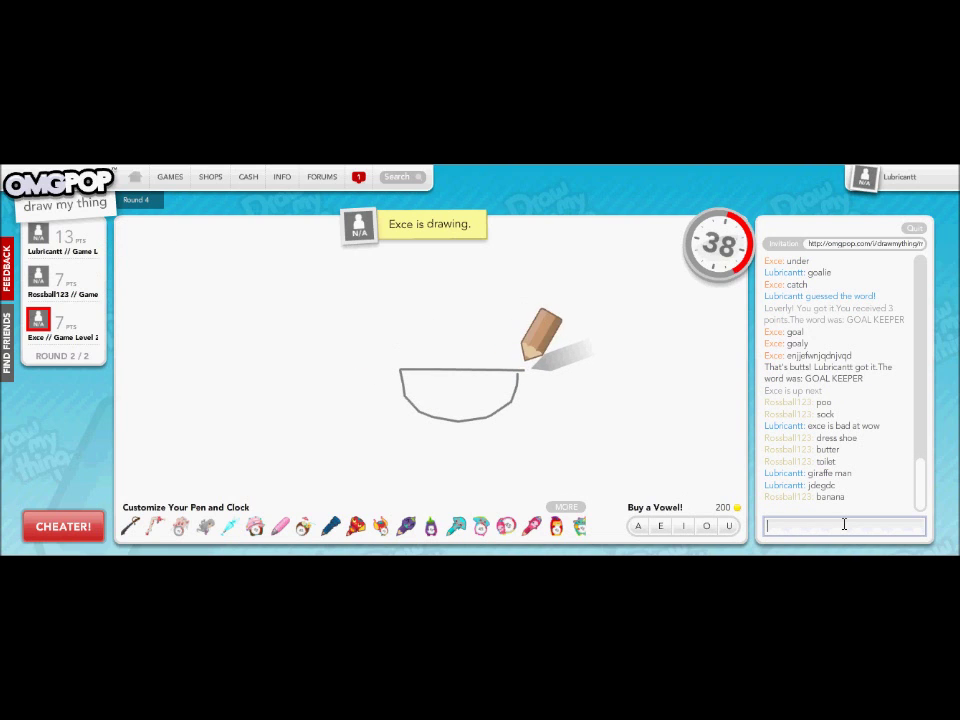
text(bowl)
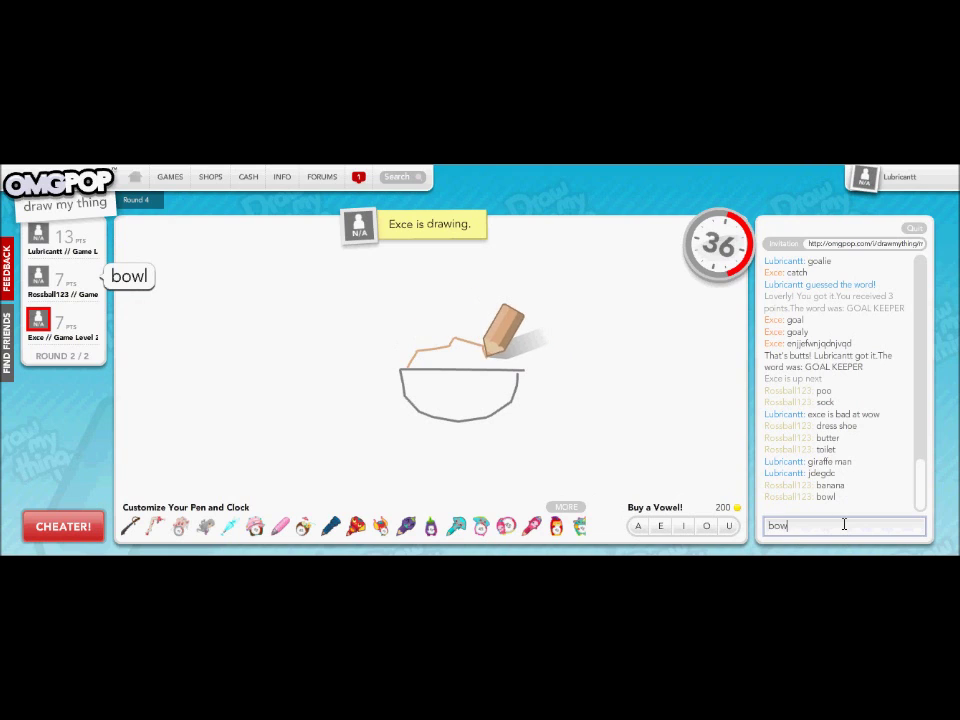
key(Return)
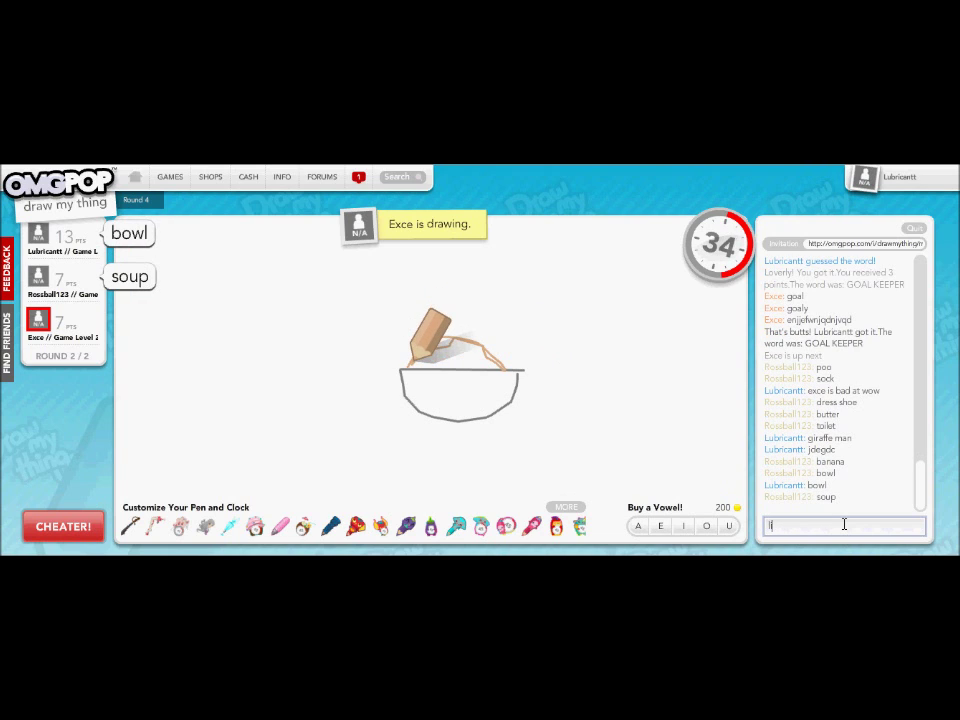
text(liquid)
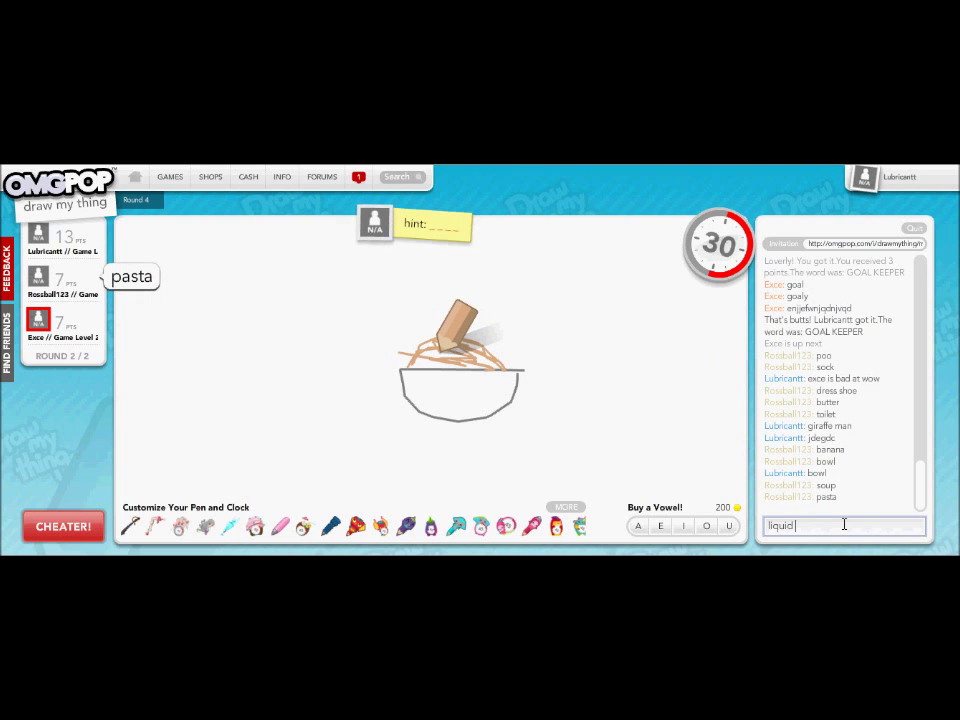
text( love)
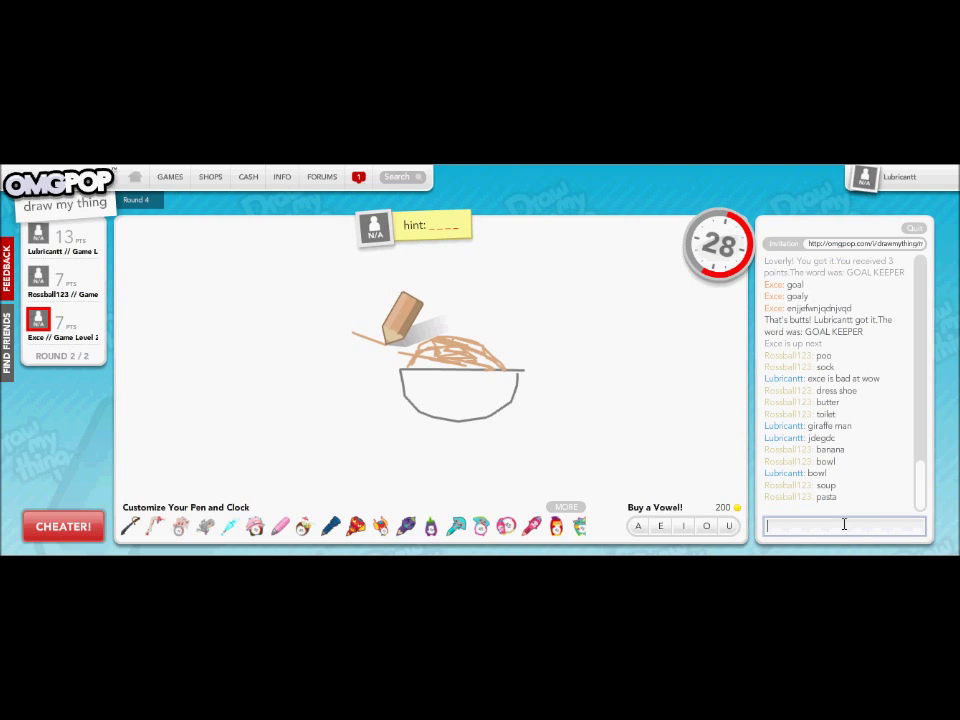
key(Return)
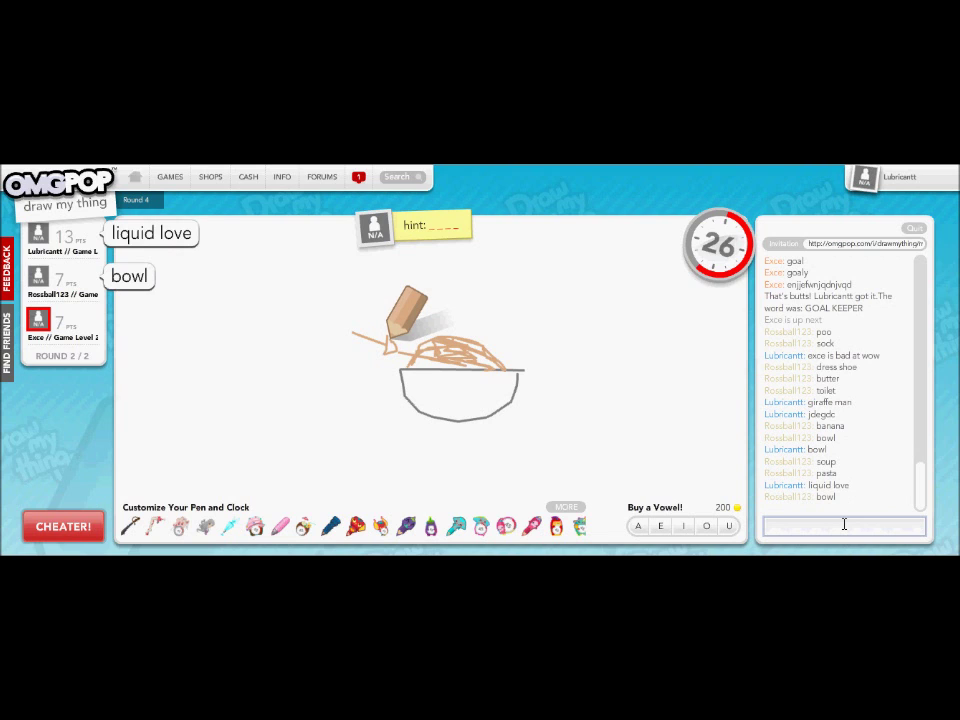
text(ric)
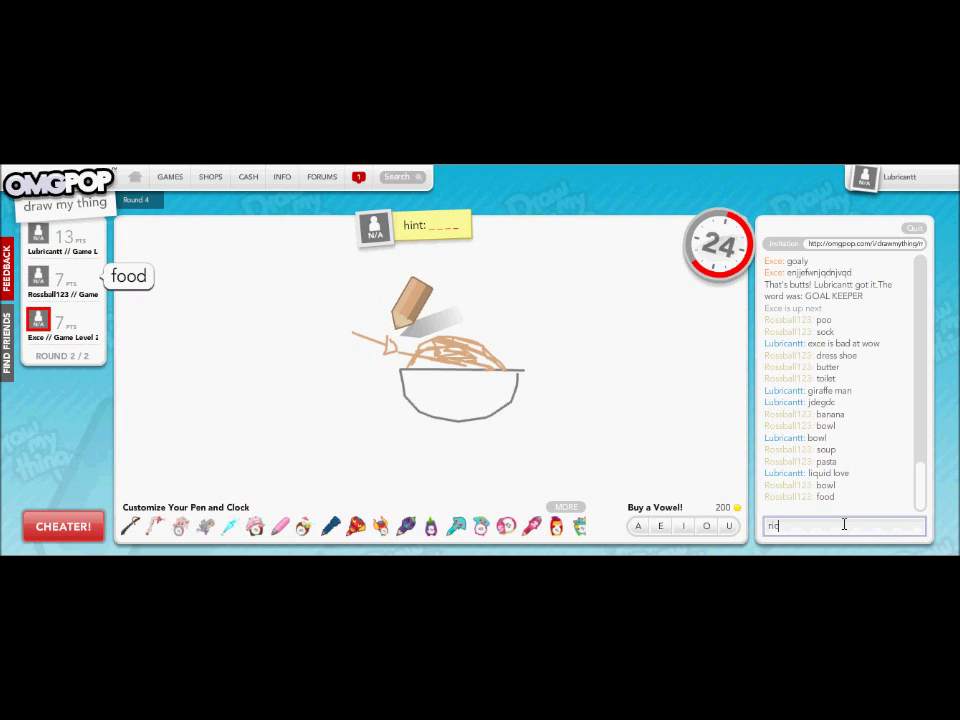
text(e)
key(Return)
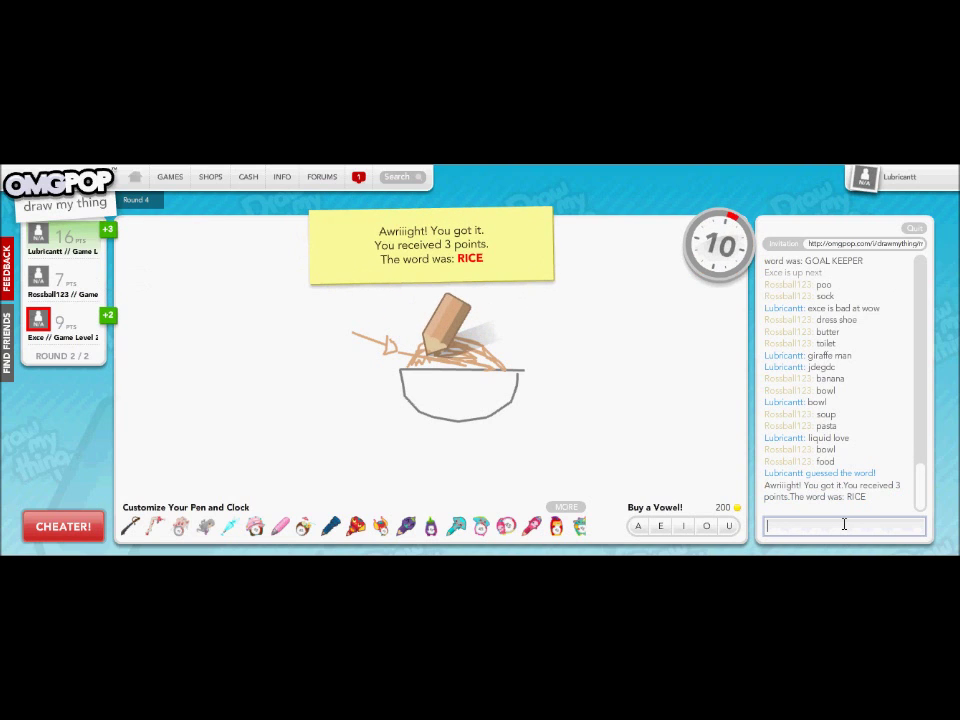